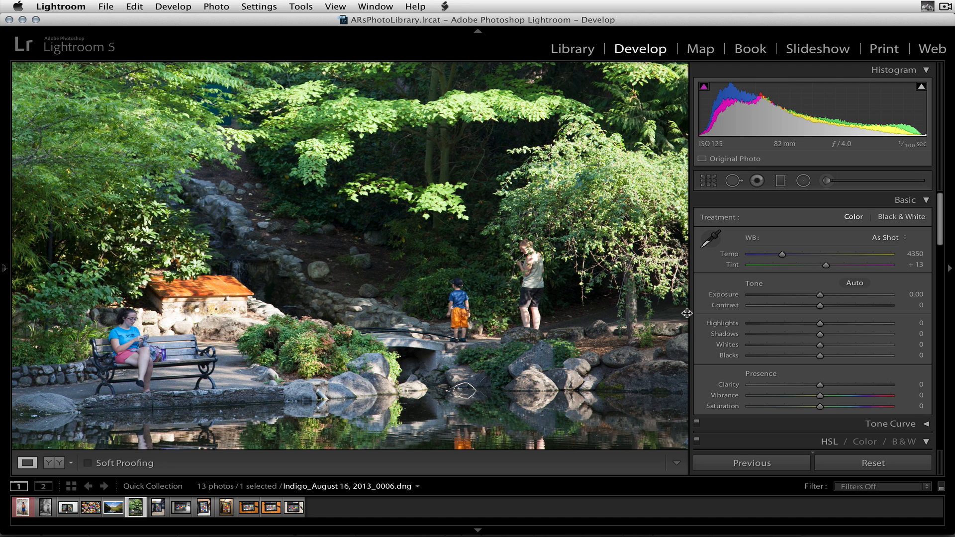
# Widen the photo viewing area and set the garden photo's Camera Calibration profile to Camera Landscape
pyautogui.moveTo(687, 313); pyautogui.dragTo(771, 313)
pyautogui.scroll(-15, 875, 259)
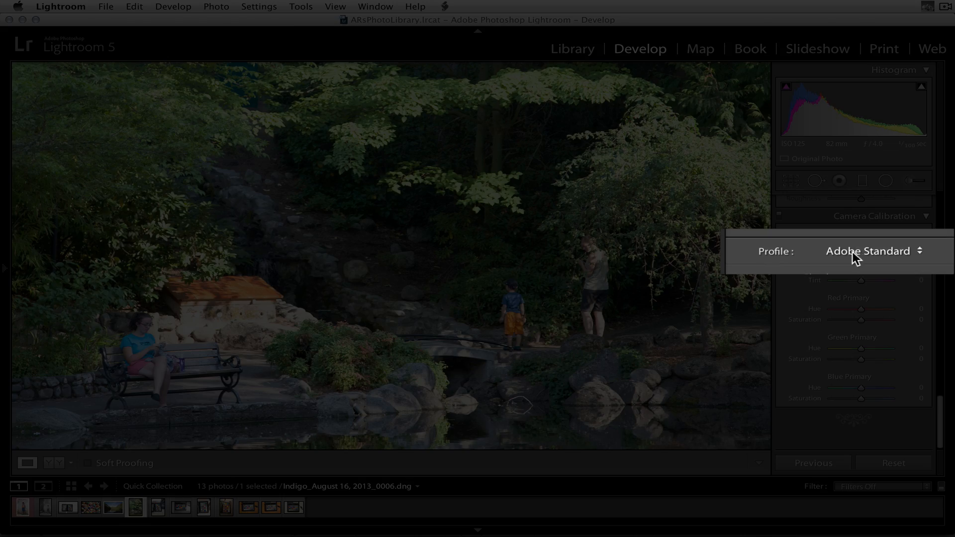
pyautogui.click(856, 252)
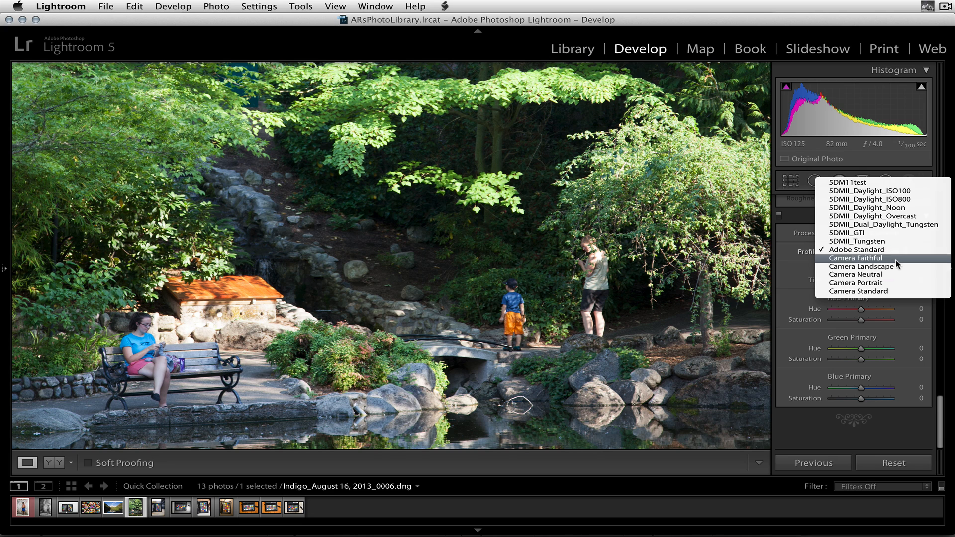
pyautogui.click(892, 267)
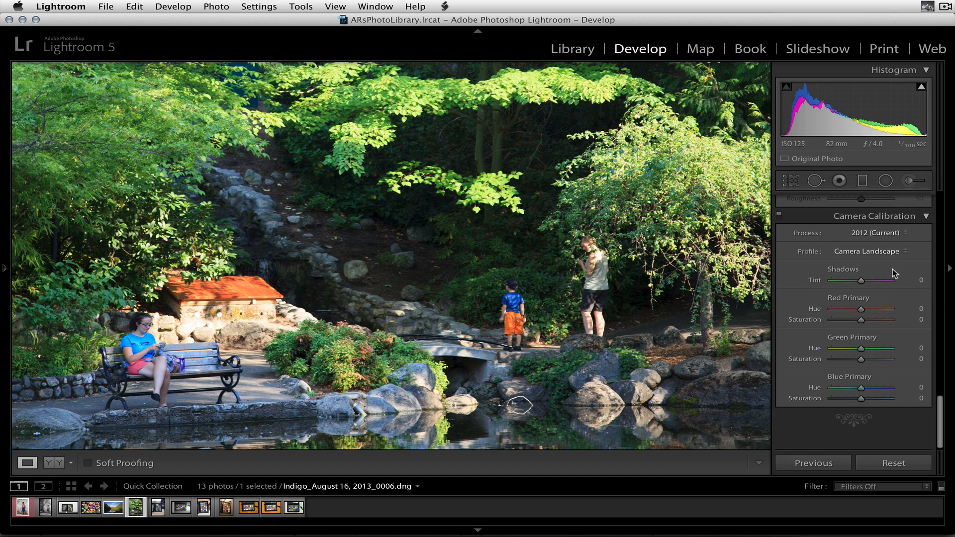
pyautogui.click(552, 307)
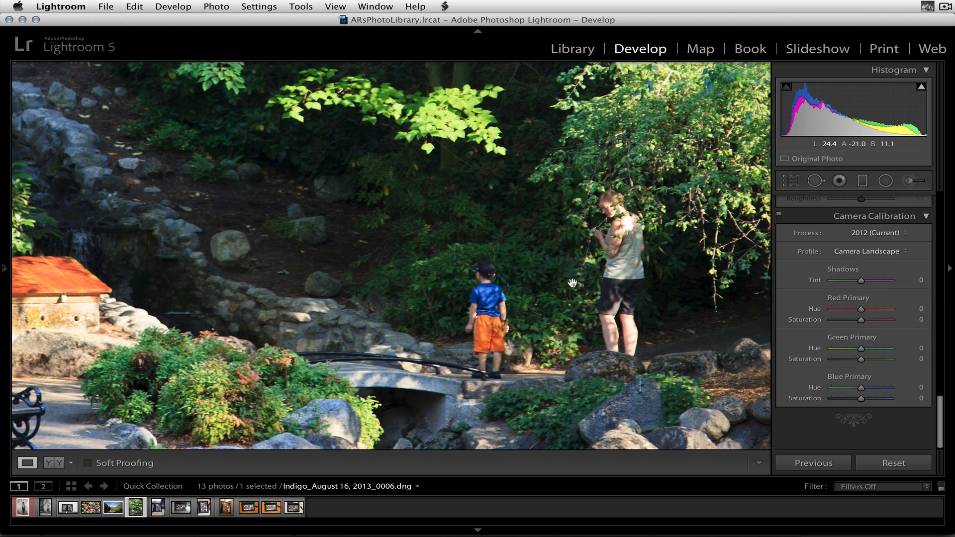
pyautogui.moveTo(579, 284); pyautogui.dragTo(649, 266)
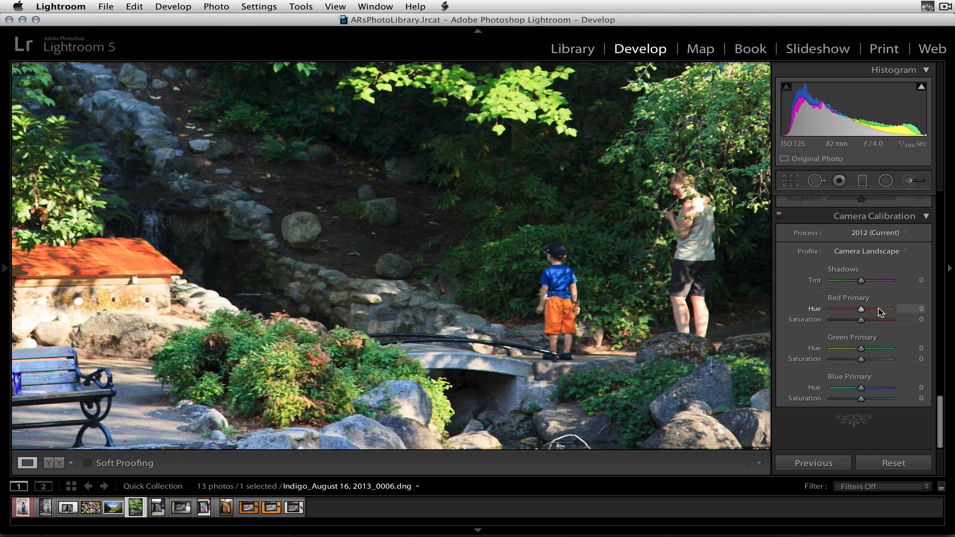
# Compare the Adobe Standard and Camera Neutral profiles on the garden photo, returning to Adobe Standard
pyautogui.click(875, 252)
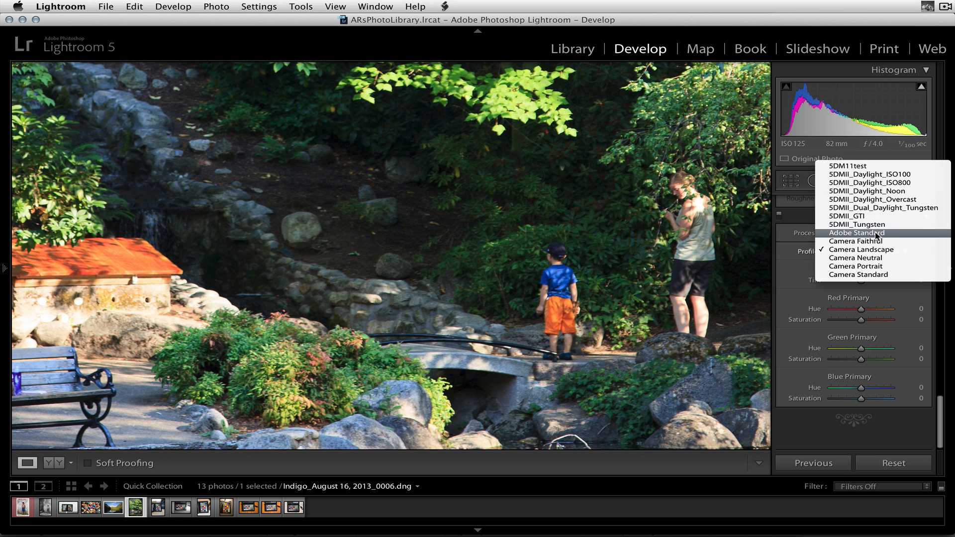
pyautogui.click(876, 233)
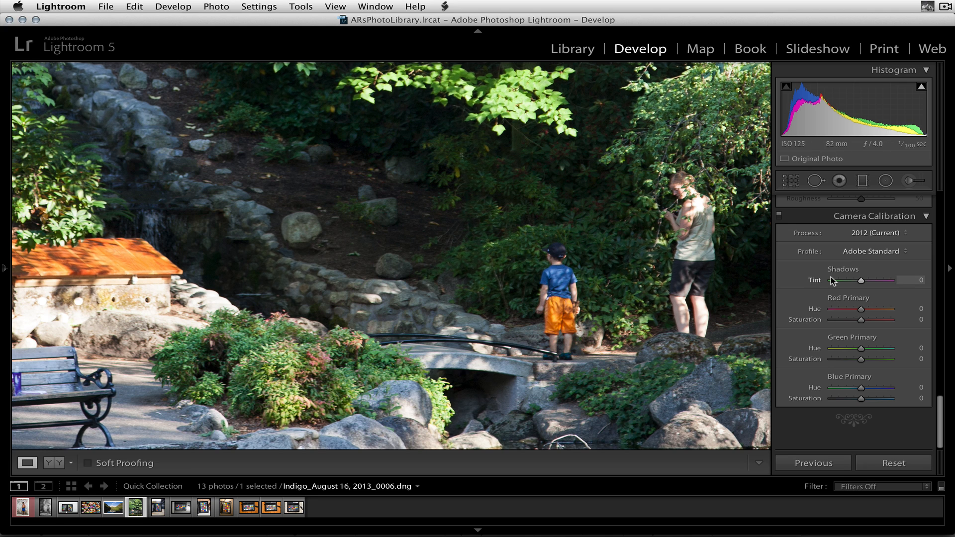
pyautogui.click(853, 252)
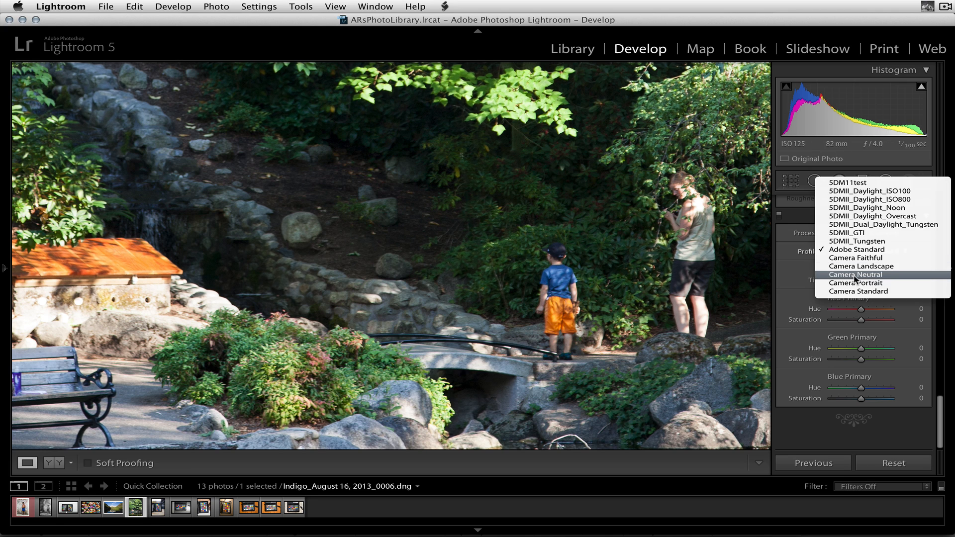
pyautogui.click(856, 275)
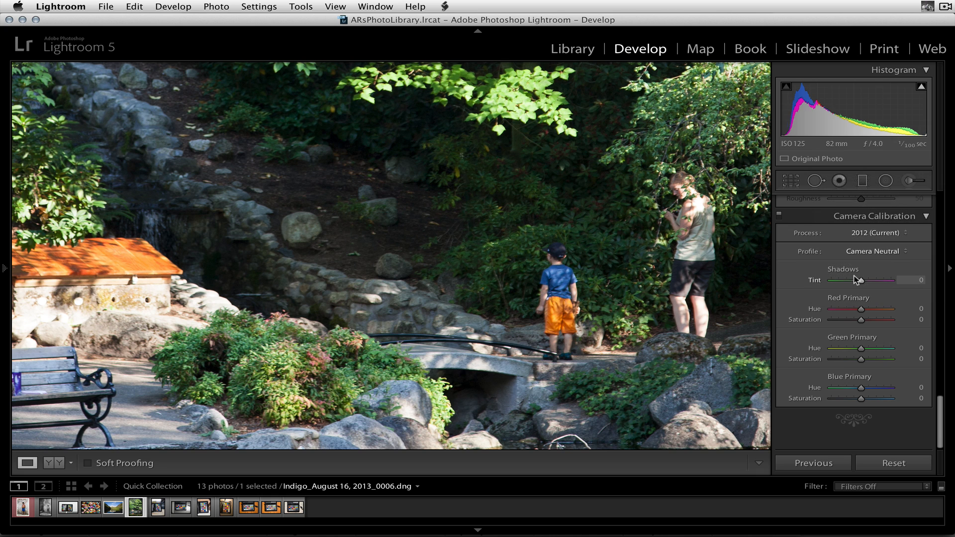
pyautogui.click(885, 253)
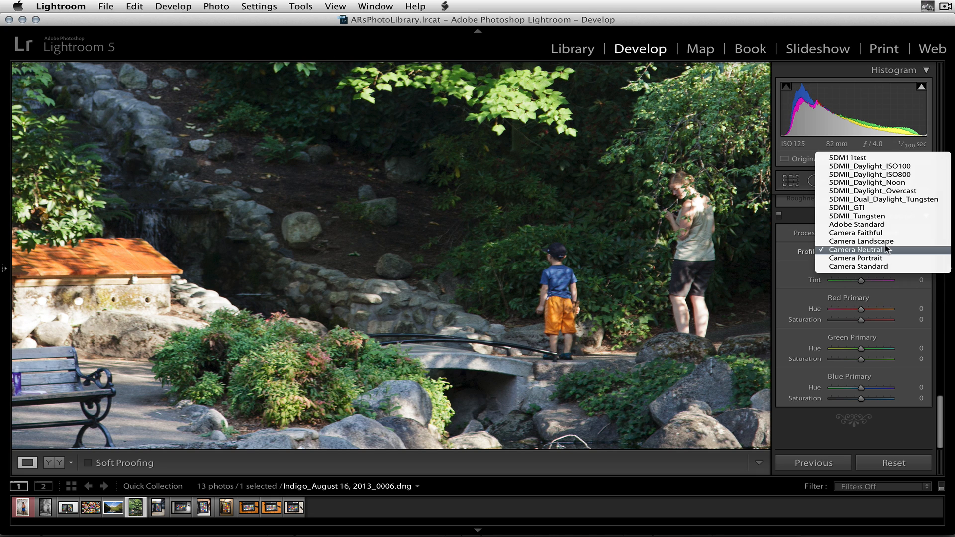
pyautogui.click(882, 222)
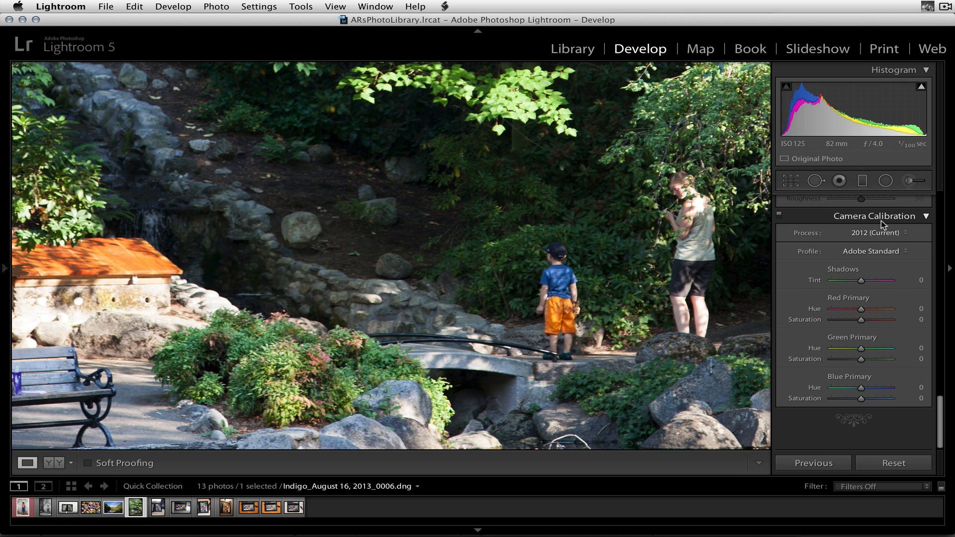
# Compare the custom 5DMII_Daylight_Noon profile with Adobe Standard on the garden photo, ending on 5DMII_Daylight_Noon
pyautogui.click(874, 250)
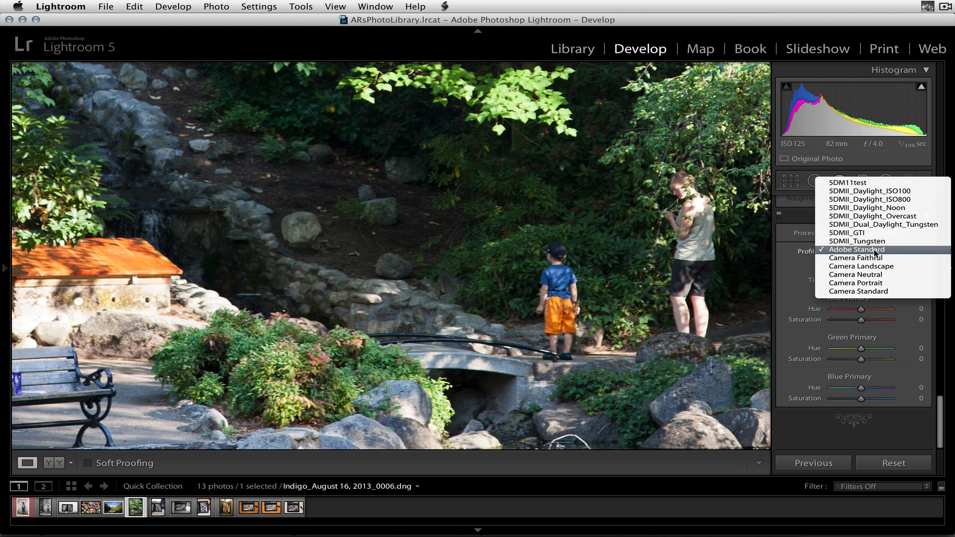
pyautogui.click(897, 208)
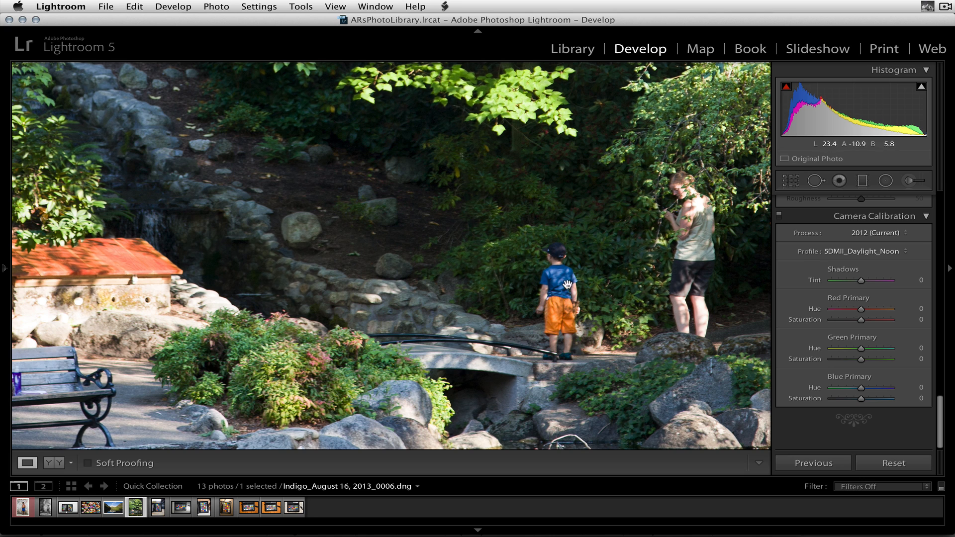
pyautogui.click(883, 252)
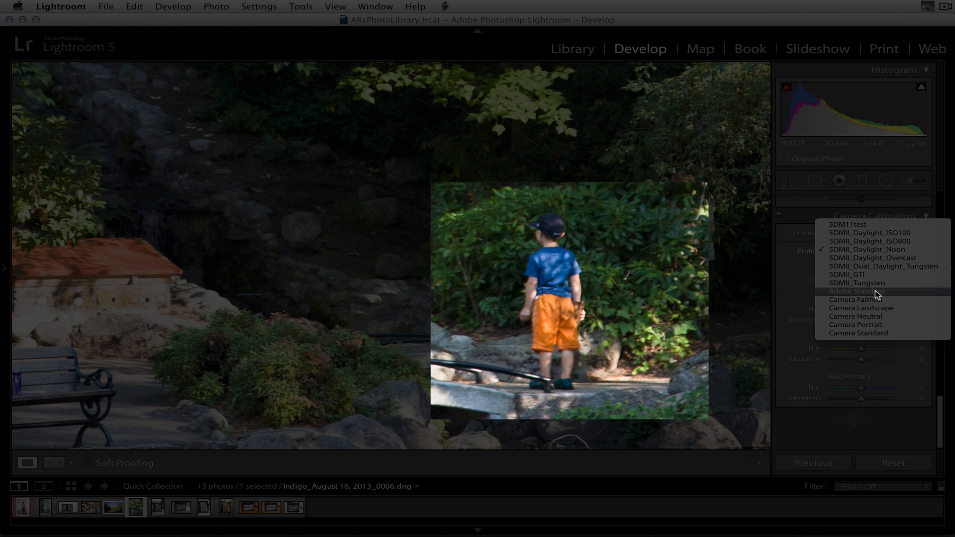
pyautogui.click(876, 292)
pyautogui.click(881, 249)
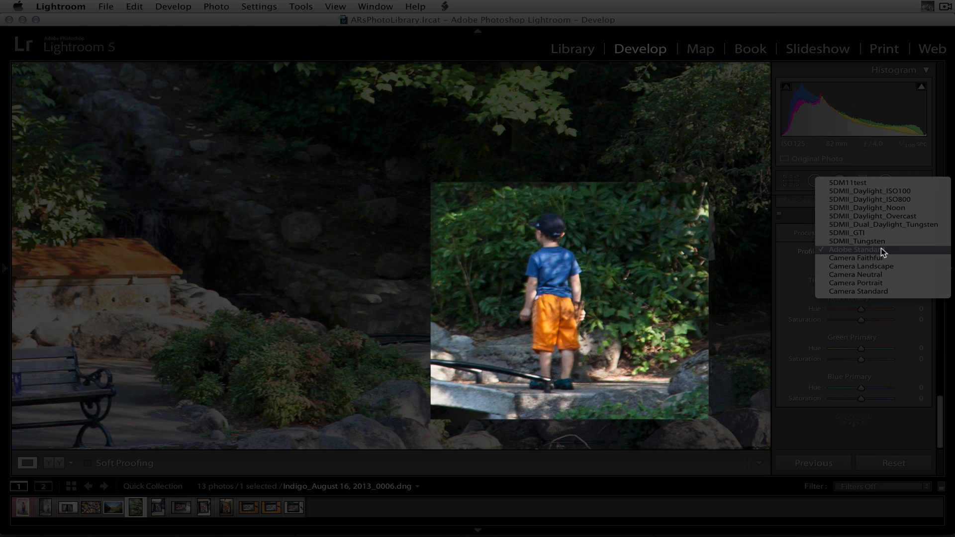
pyautogui.click(912, 207)
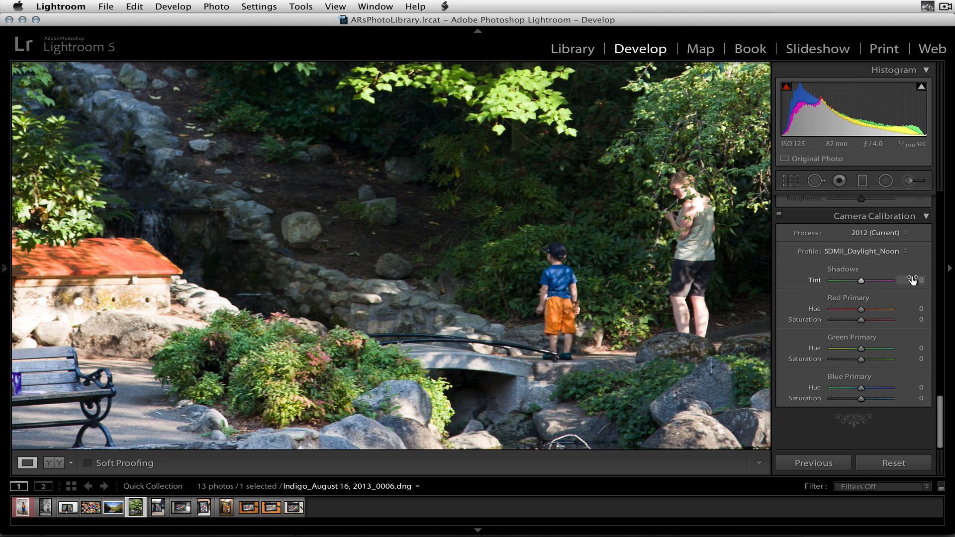
# Try the 5DMII_Daylight_Overcast, 5DMII_Dual_Daylight_Tungsten and 5DMII_Tungsten profiles on the garden photo
pyautogui.click(888, 250)
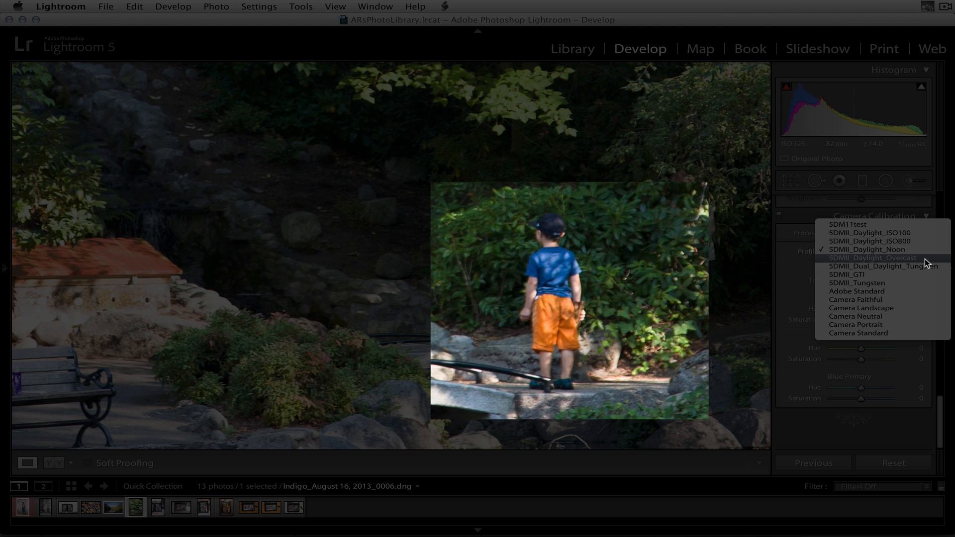
pyautogui.click(924, 259)
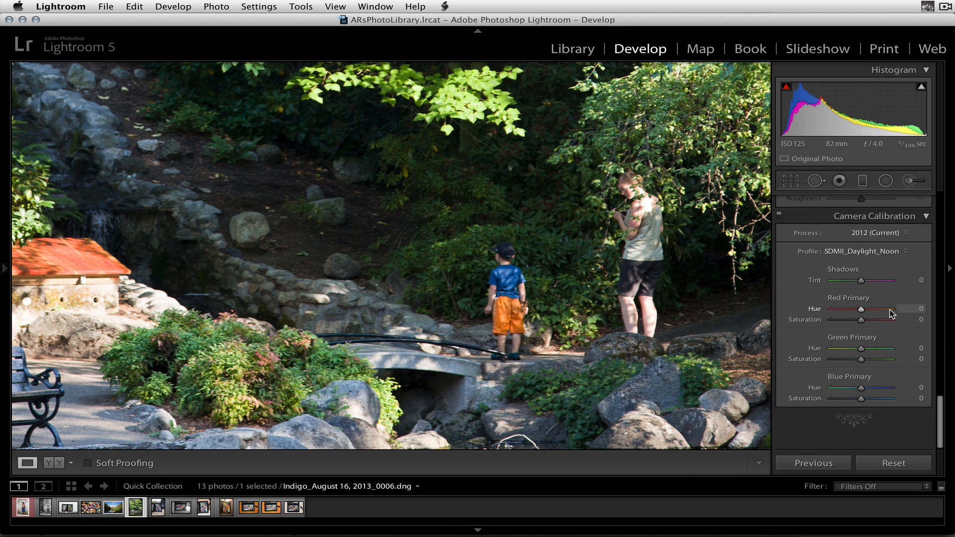
pyautogui.click(877, 254)
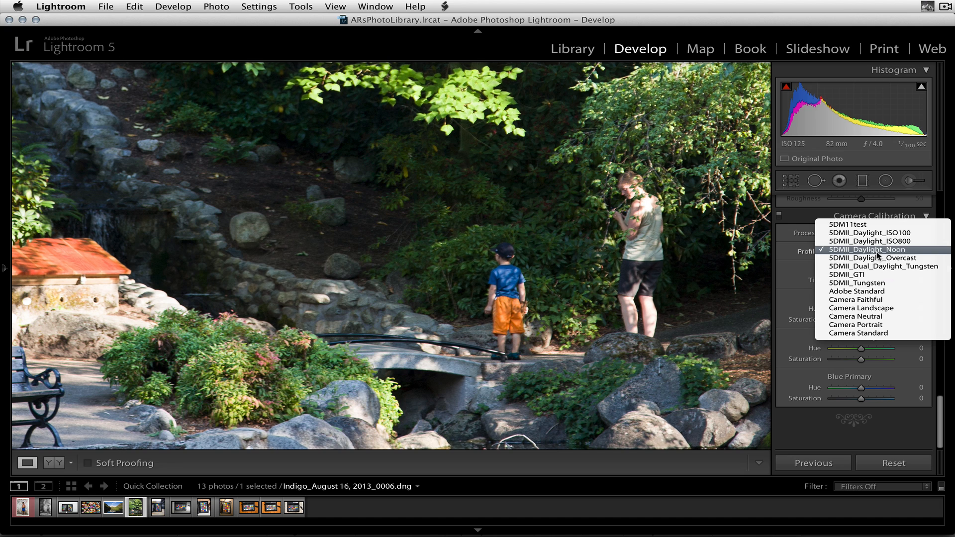
pyautogui.click(881, 267)
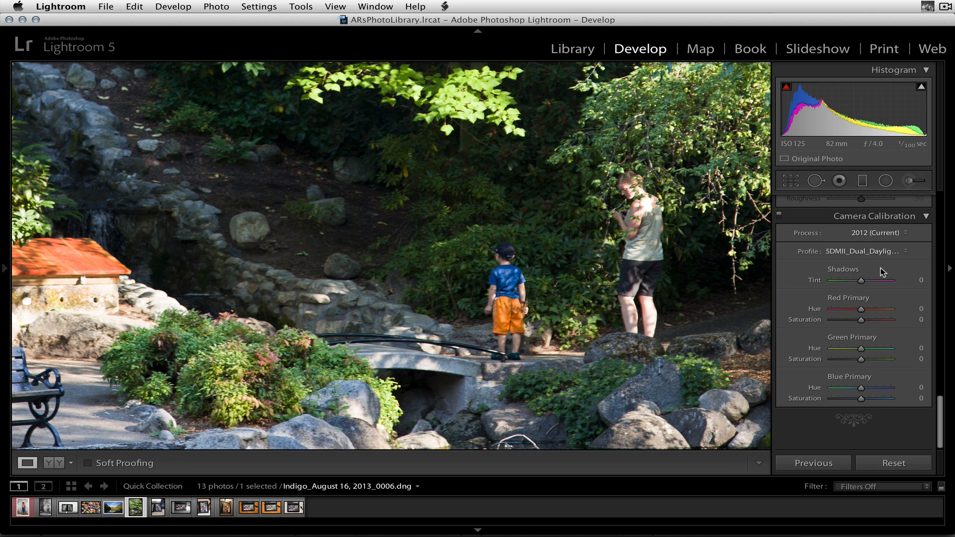
pyautogui.click(878, 254)
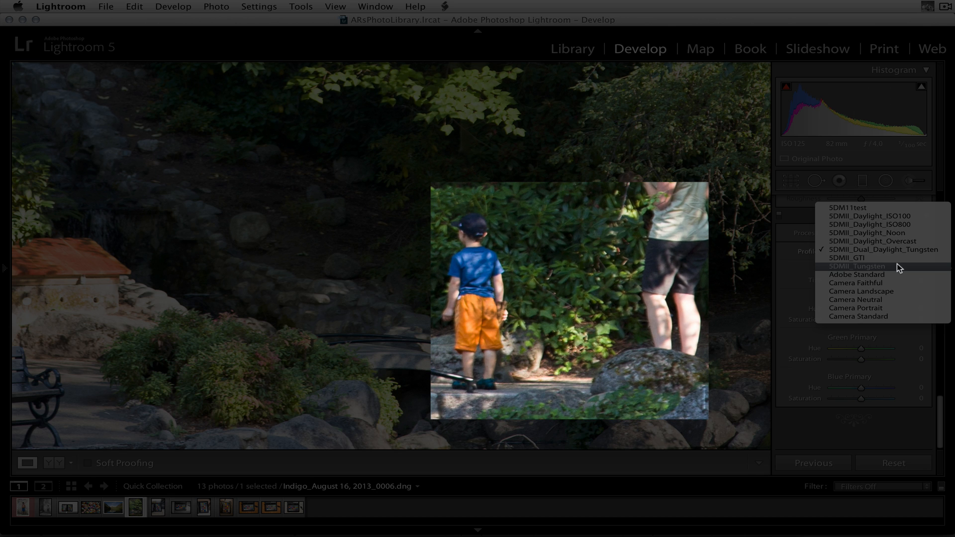
pyautogui.click(897, 265)
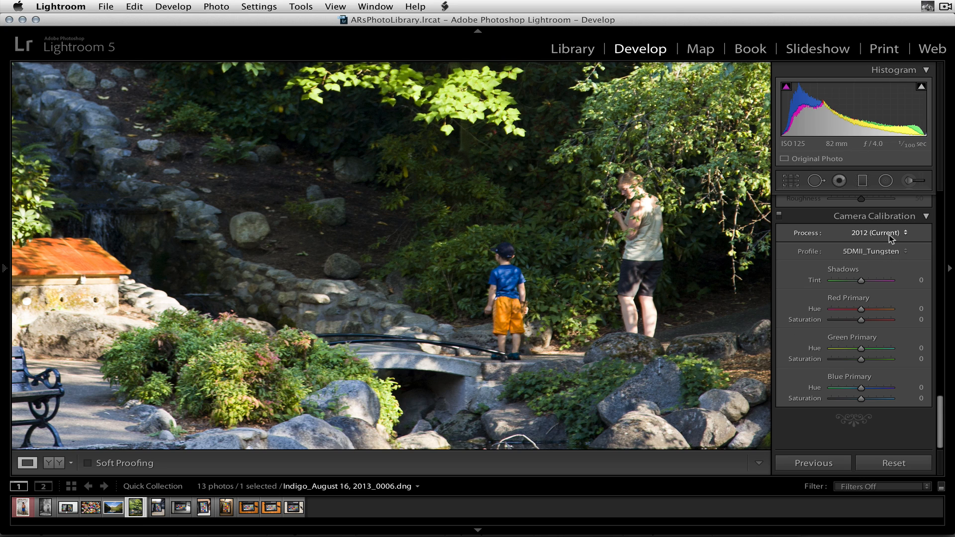
# Alternate the garden photo's profile between 5DMII_Daylight_Overcast and 5DMII_Tungsten, settling on 5DMII_Daylight_Overcast
pyautogui.click(889, 252)
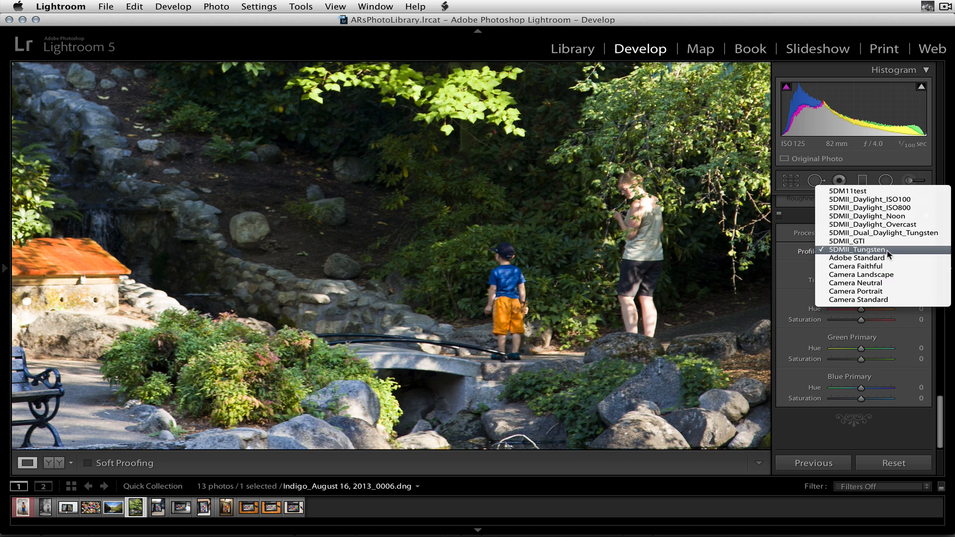
pyautogui.click(897, 221)
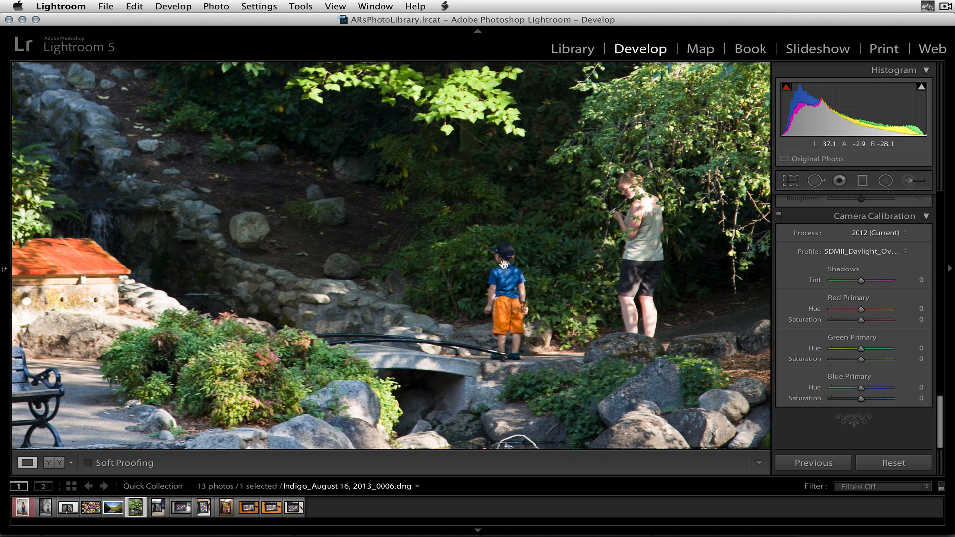
pyautogui.click(884, 254)
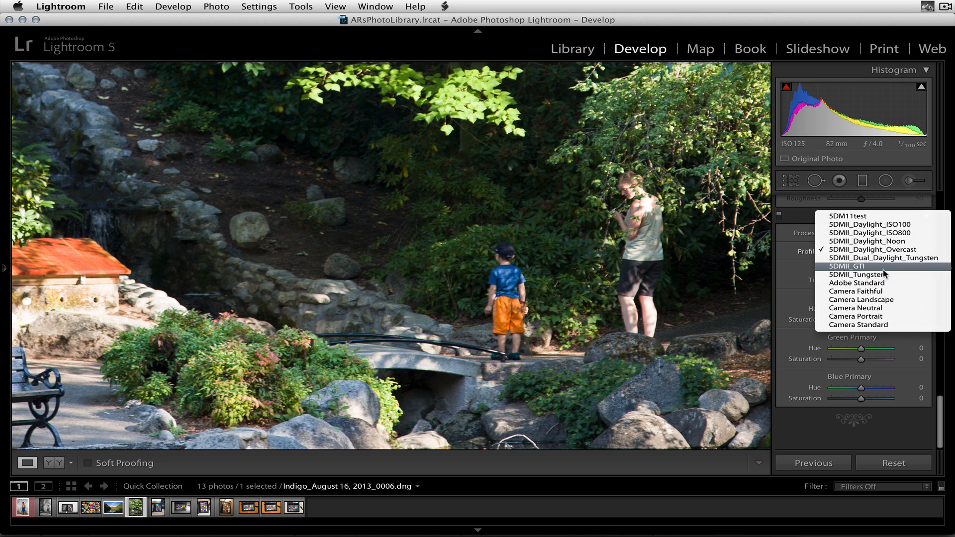
pyautogui.click(883, 271)
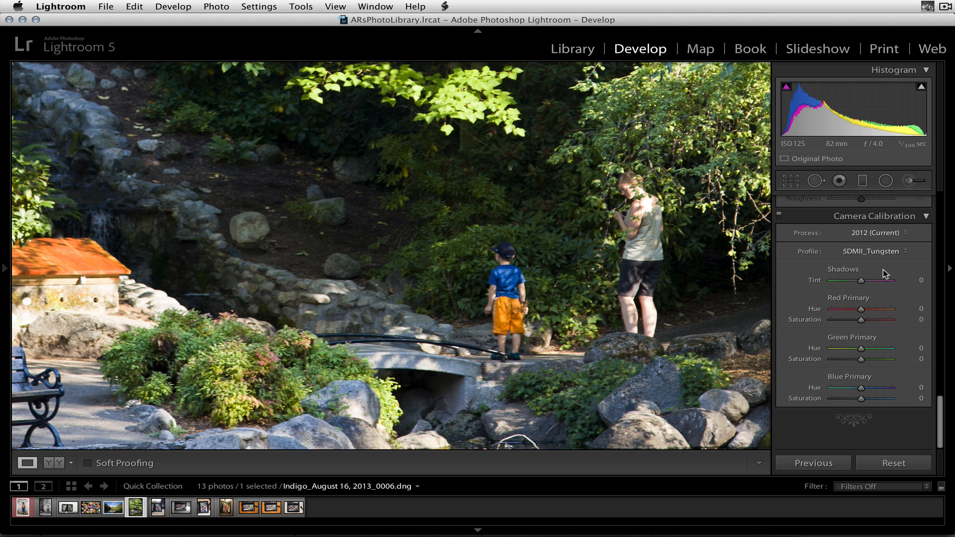
pyautogui.click(883, 254)
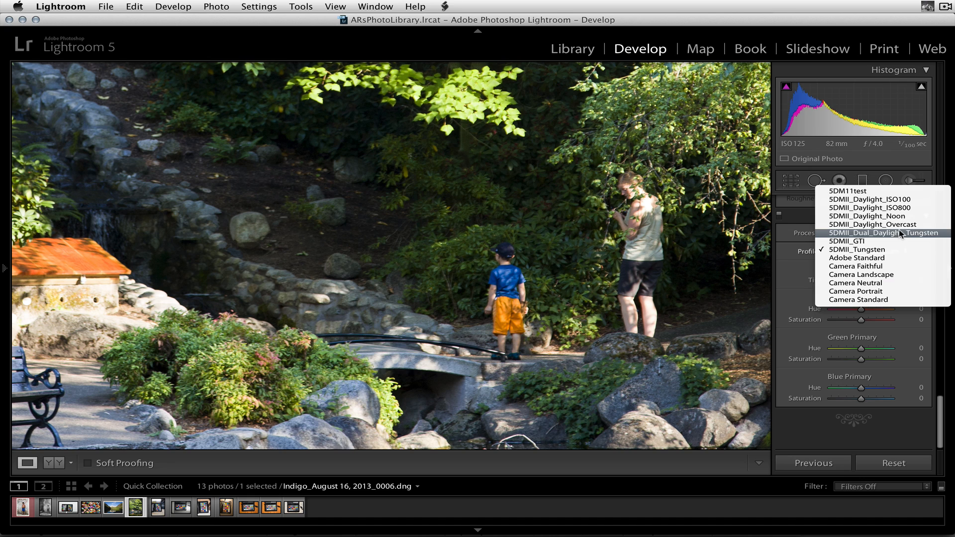
pyautogui.click(928, 225)
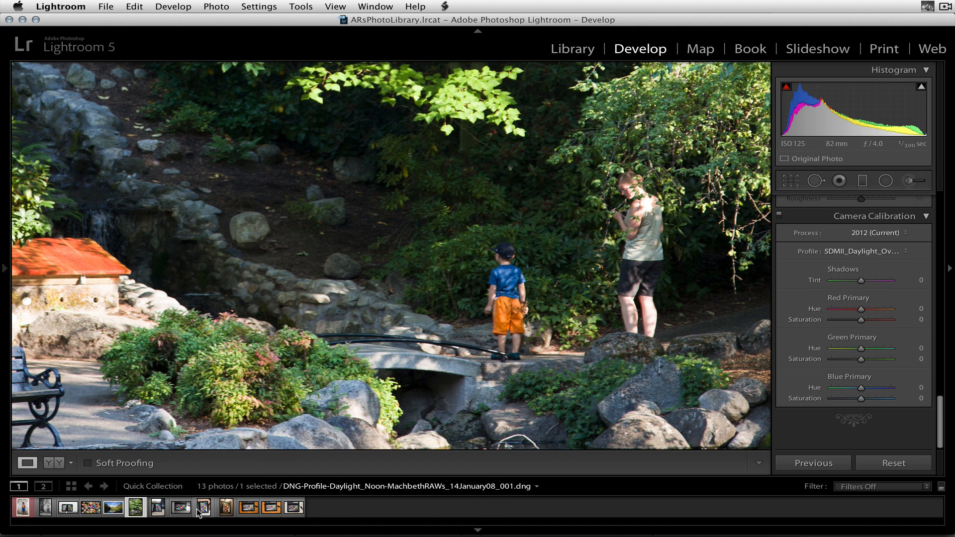
# Open the mountain lake photo and compare the 5DMII_Daylight_Overcast profile with 5DMII_Daylight_Noon on it
pyautogui.click(122, 507)
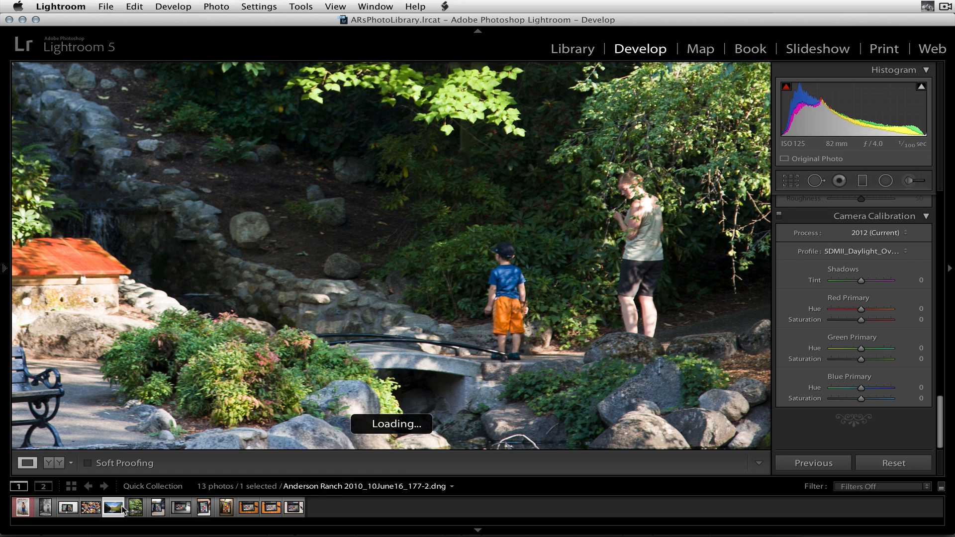
pyautogui.click(306, 279)
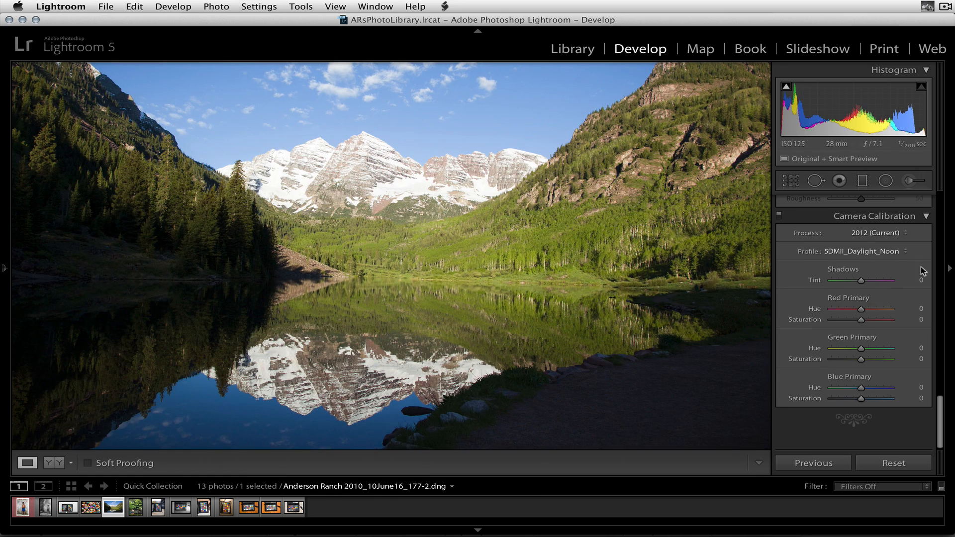
pyautogui.click(878, 255)
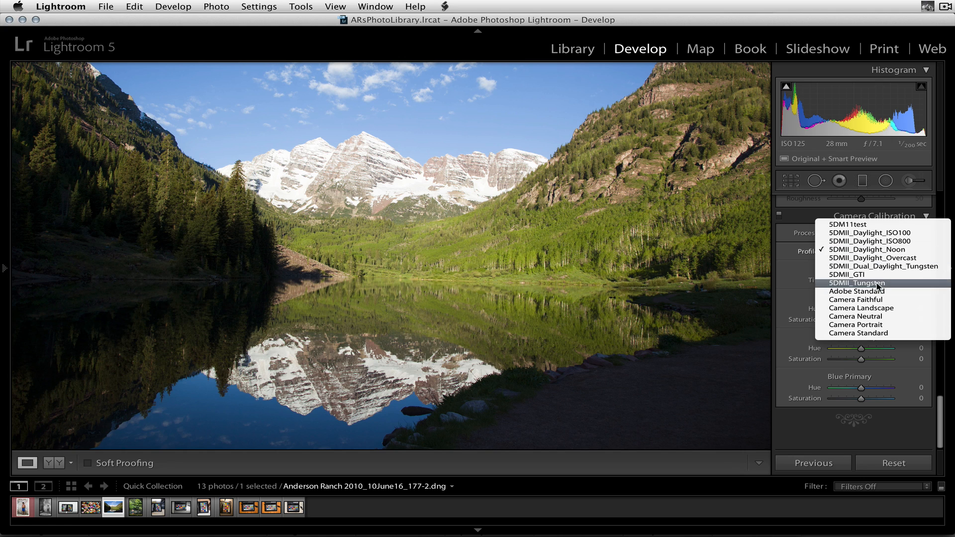
pyautogui.click(916, 261)
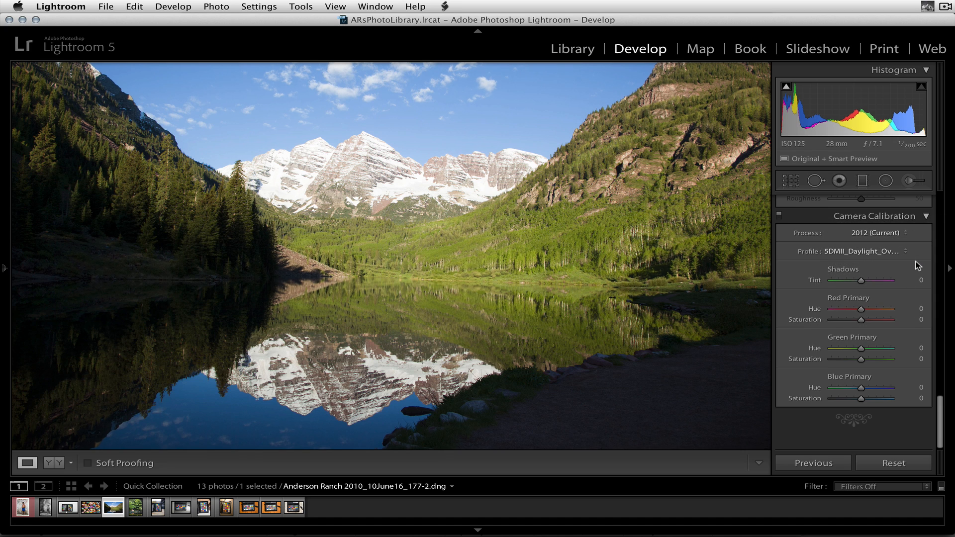
pyautogui.click(888, 253)
pyautogui.click(886, 240)
# Try the 5DMII_Dual_Daylight_Tungsten and 5DMII_Tungsten camera profiles on the mountain lake photo
pyautogui.click(884, 250)
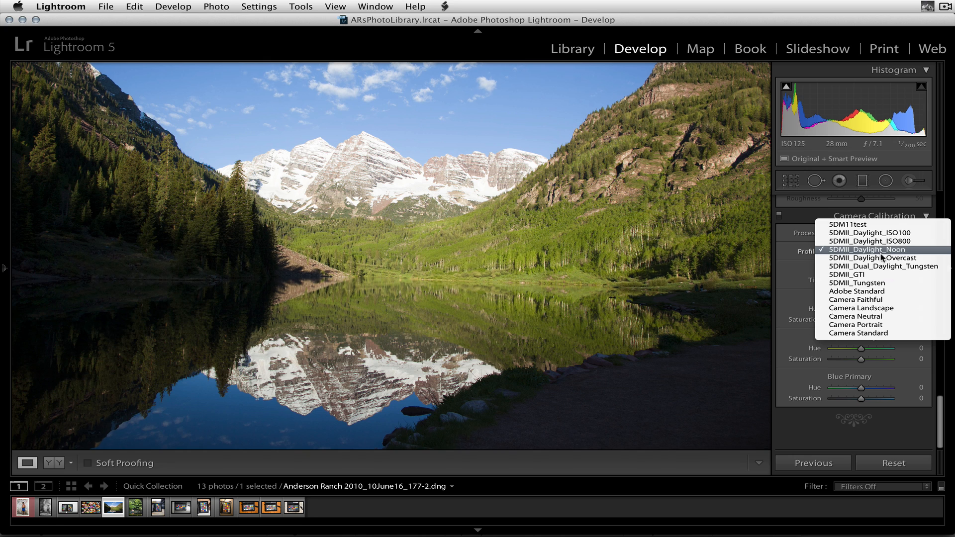
pyautogui.click(883, 267)
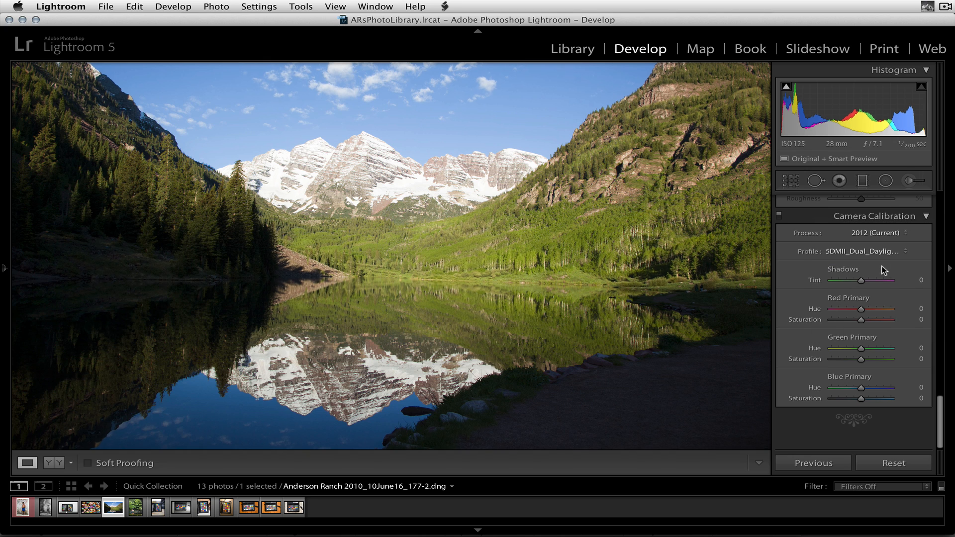
pyautogui.click(877, 251)
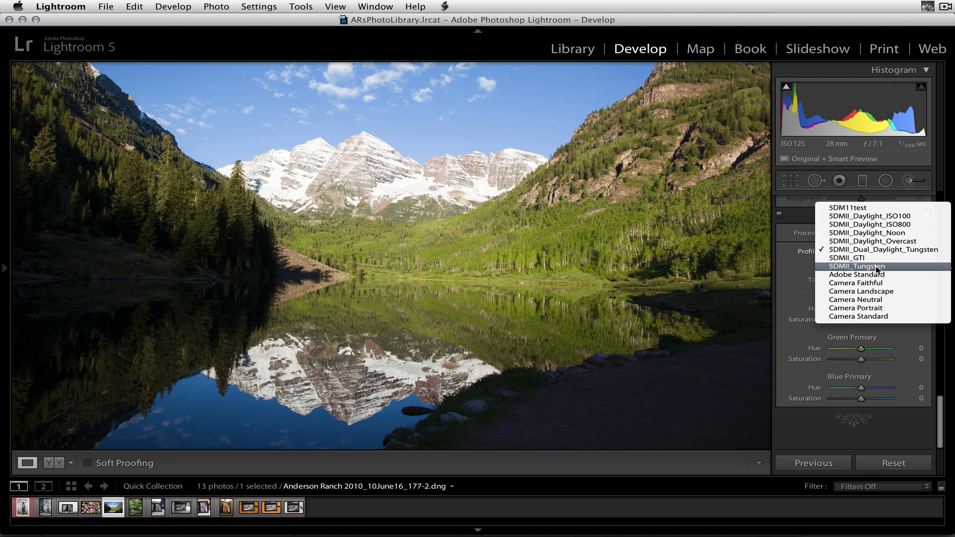
pyautogui.click(878, 267)
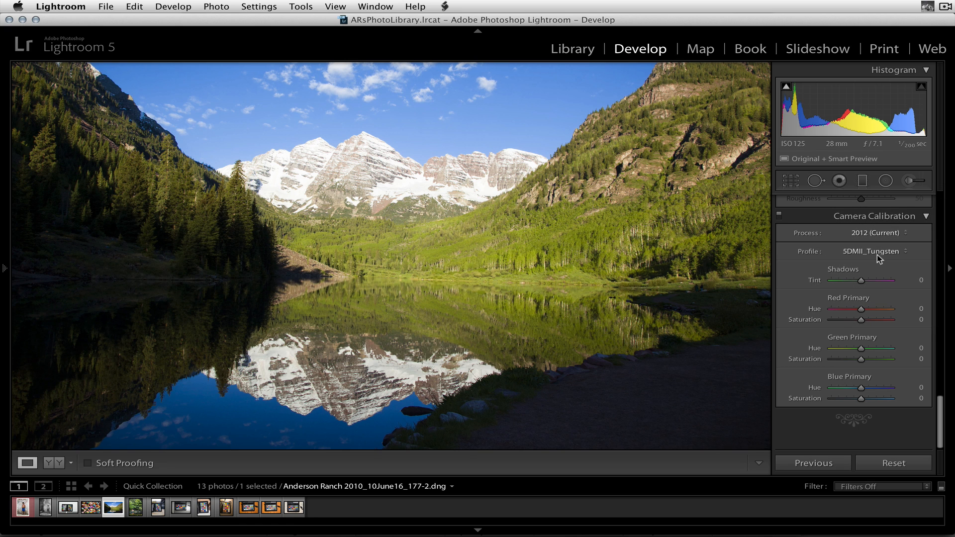
# Compare the 5DMII_Daylight_ISO100 and 5DMII_Daylight_ISO800 profiles on the mountain lake photo, ending on 5DMII_Daylight_Noon
pyautogui.click(877, 254)
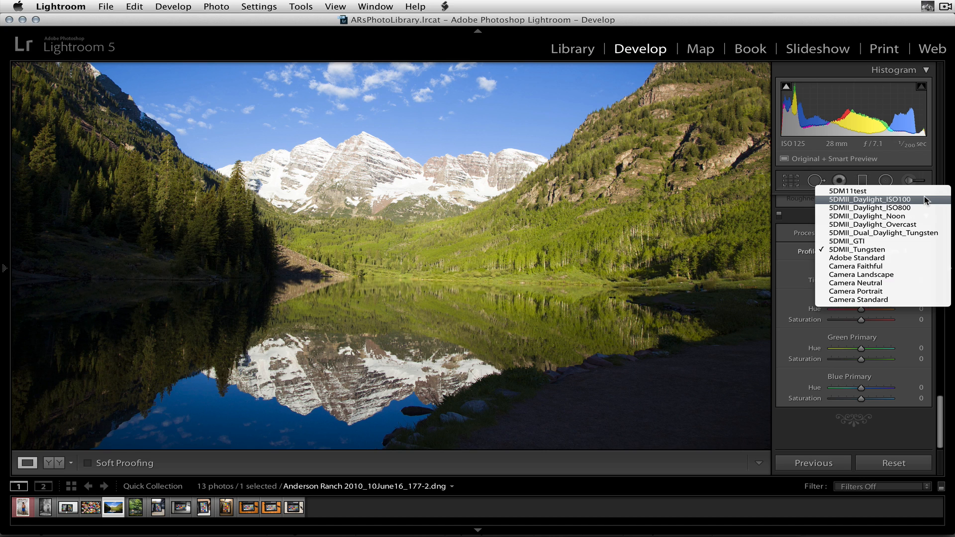
pyautogui.click(866, 200)
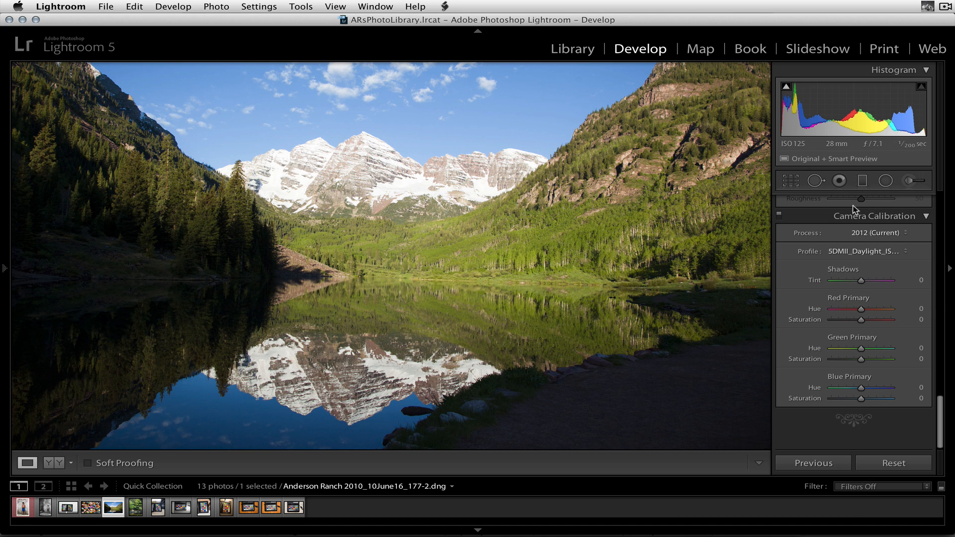
pyautogui.click(866, 251)
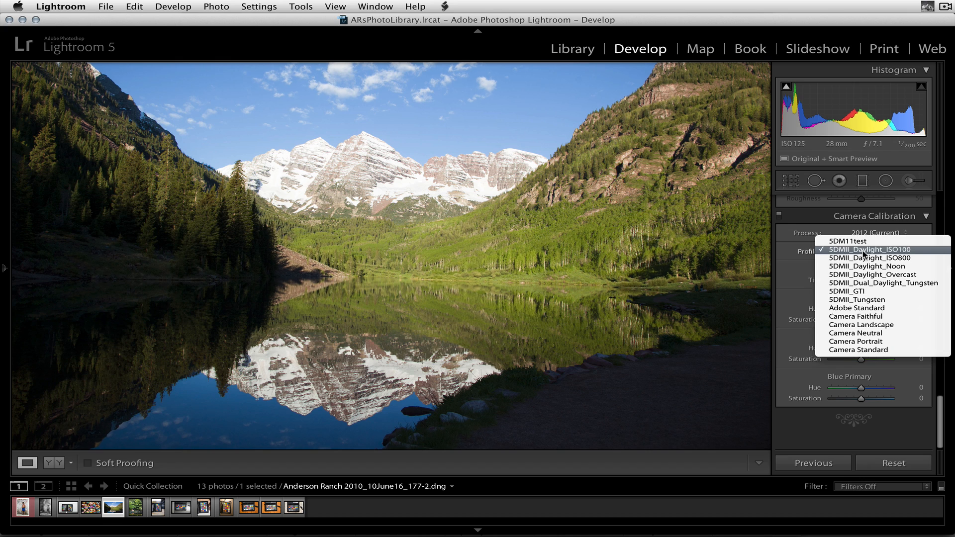
pyautogui.click(907, 257)
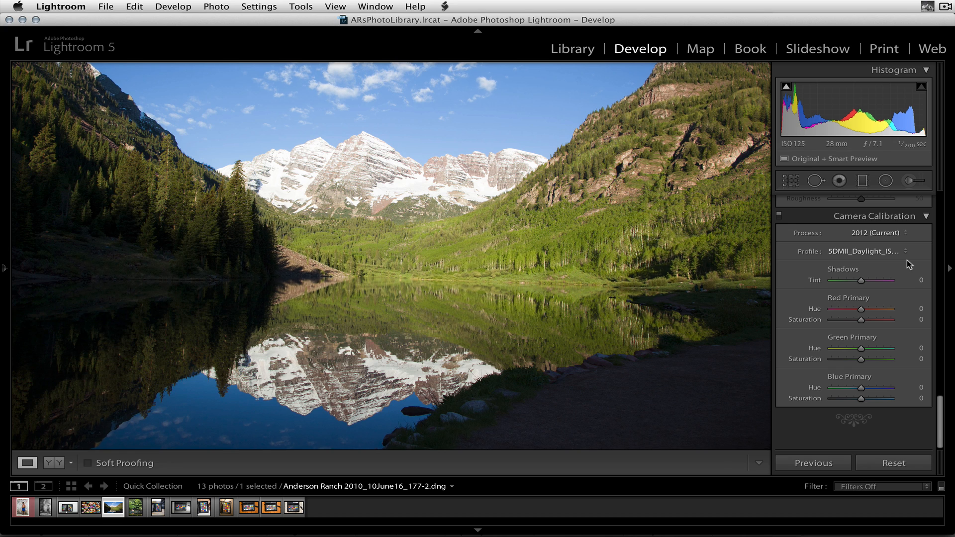
pyautogui.click(876, 252)
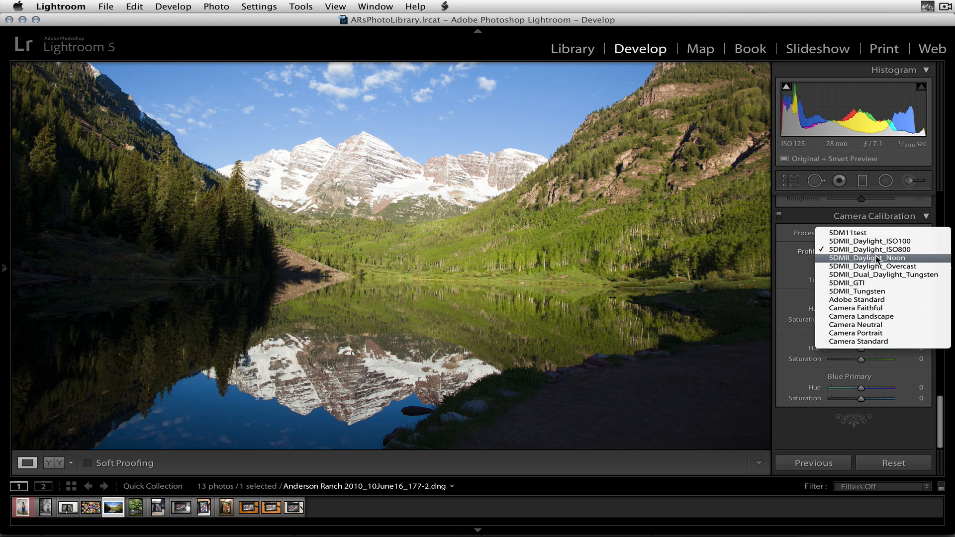
pyautogui.click(876, 258)
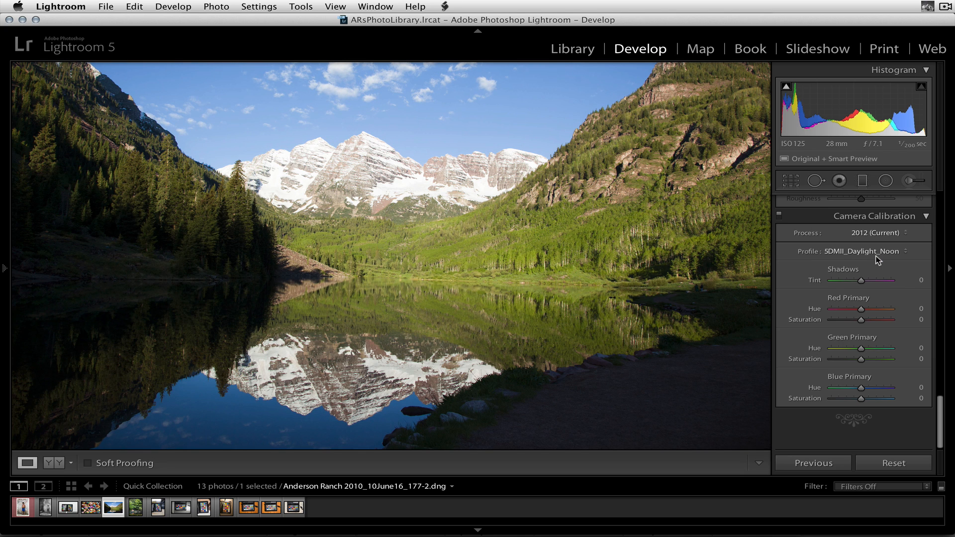
# Try the 5DMII_GTI and 5DMII_Tungsten profiles on the mountain lake photo, then return it to 5DMII_Daylight_Noon
pyautogui.click(876, 256)
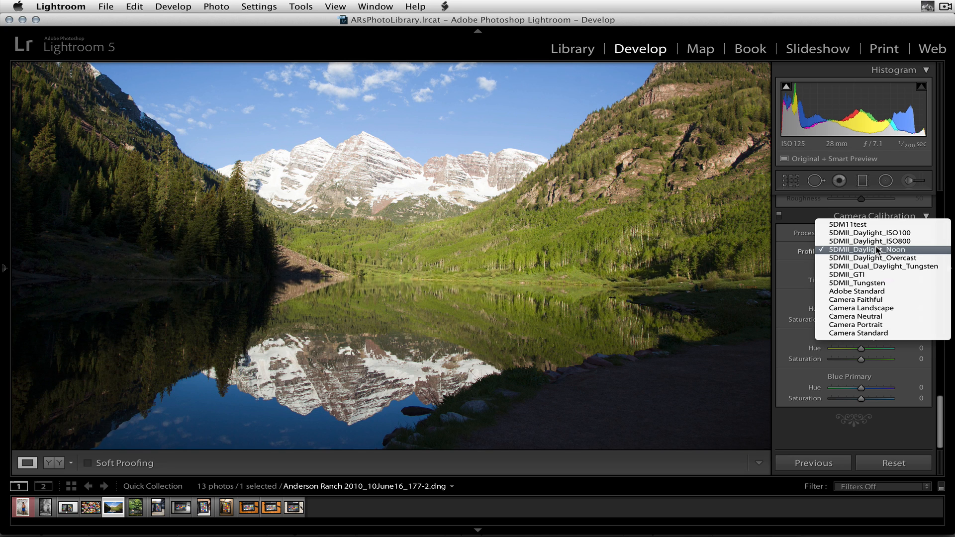
pyautogui.click(858, 276)
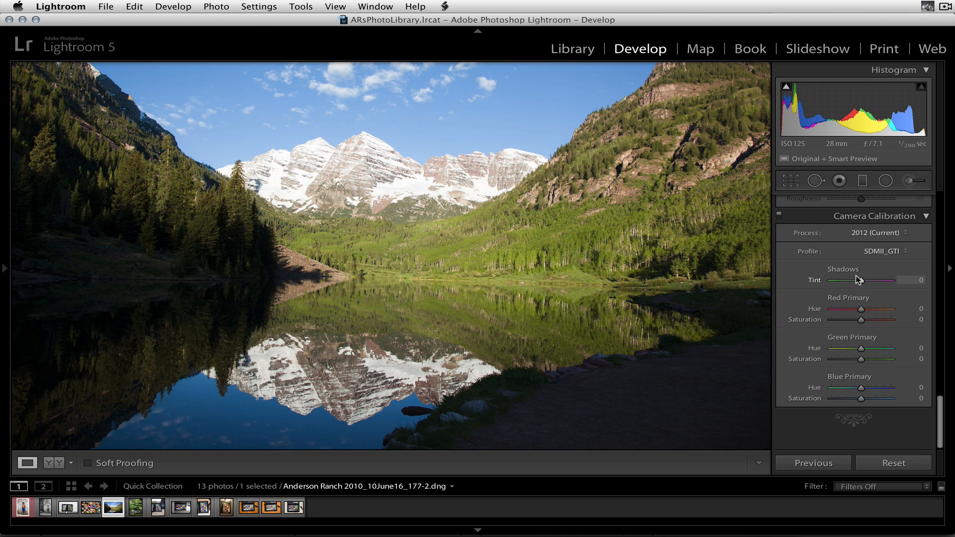
pyautogui.click(884, 250)
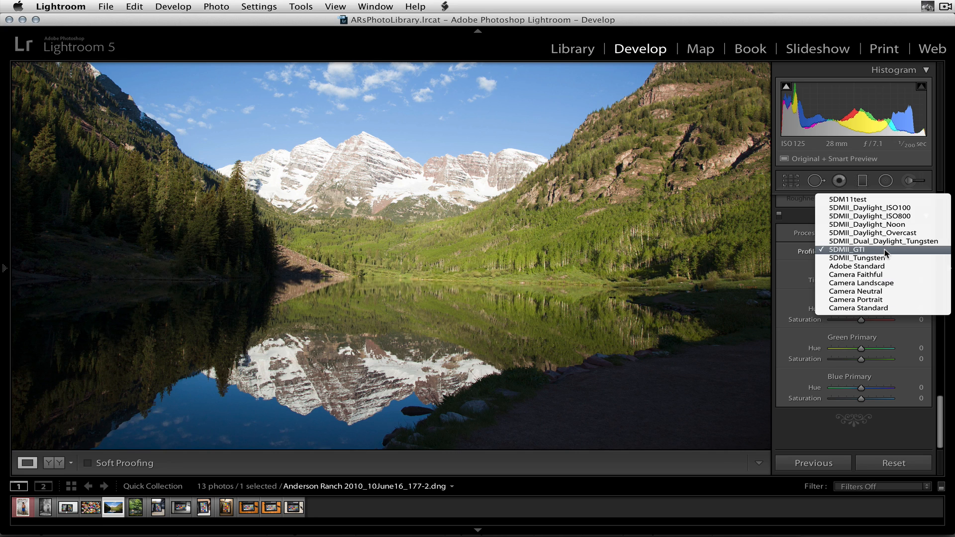
pyautogui.click(885, 258)
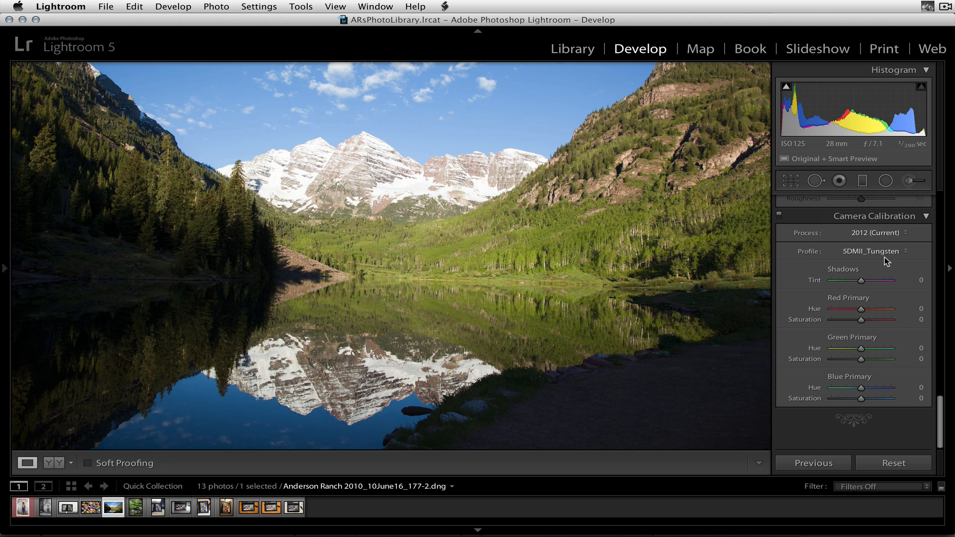
pyautogui.click(884, 255)
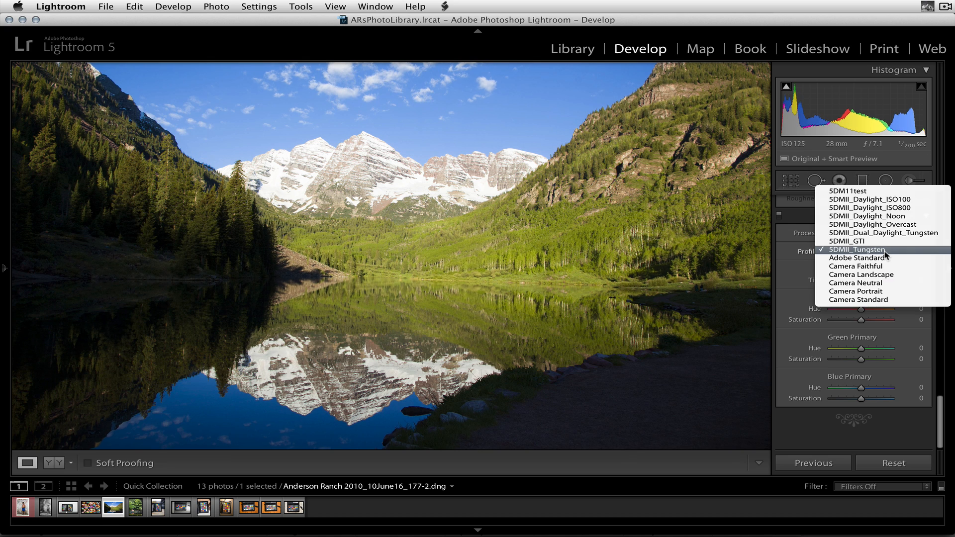
pyautogui.click(884, 217)
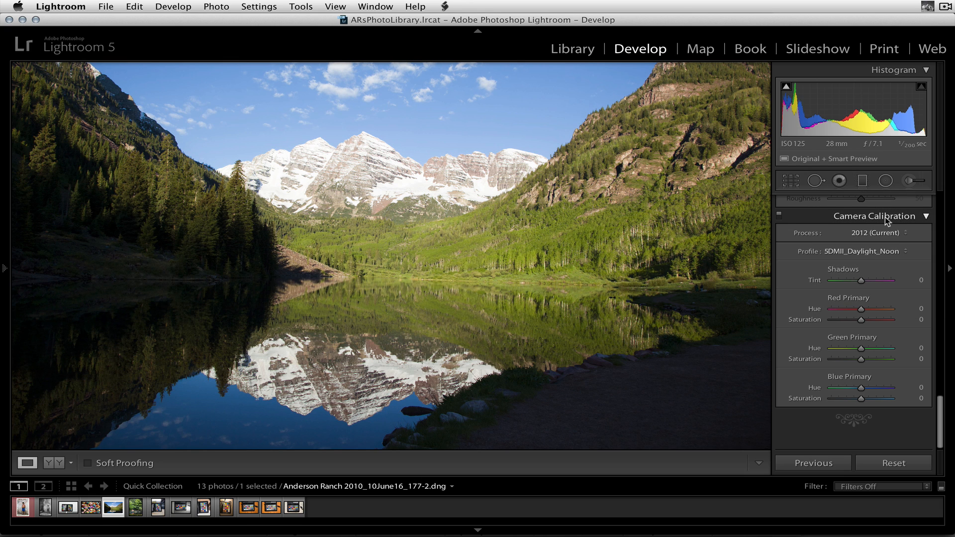
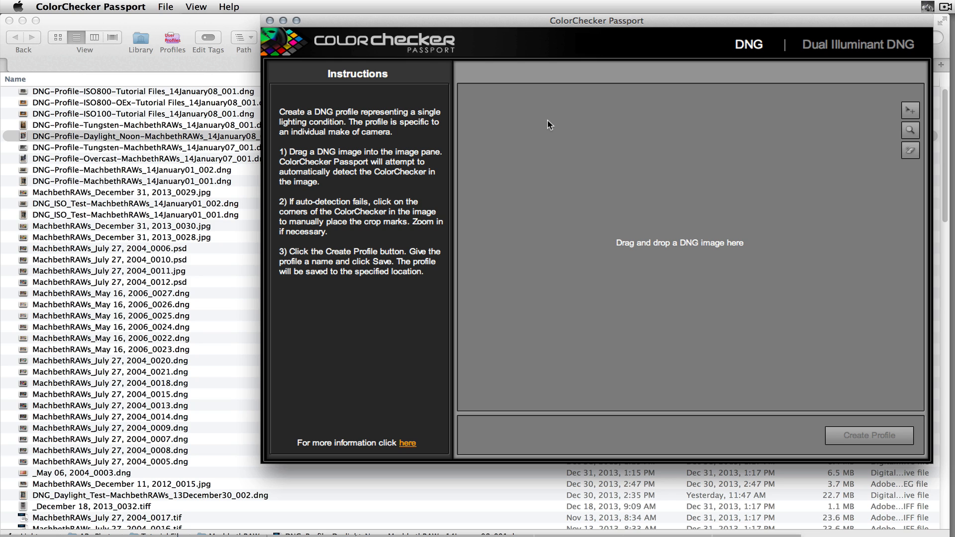
# Load the DNG-Profile-Daylight_Noon image for a Dual Illuminant DNG profile and adjust a corner marker on its ColorChecker grid
pyautogui.moveTo(548, 17); pyautogui.dragTo(536, 19)
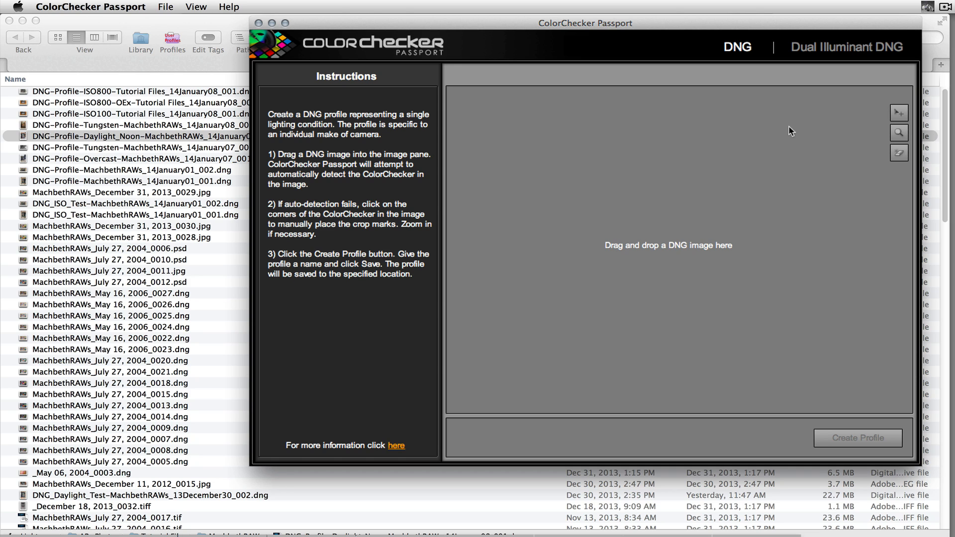
pyautogui.click(833, 49)
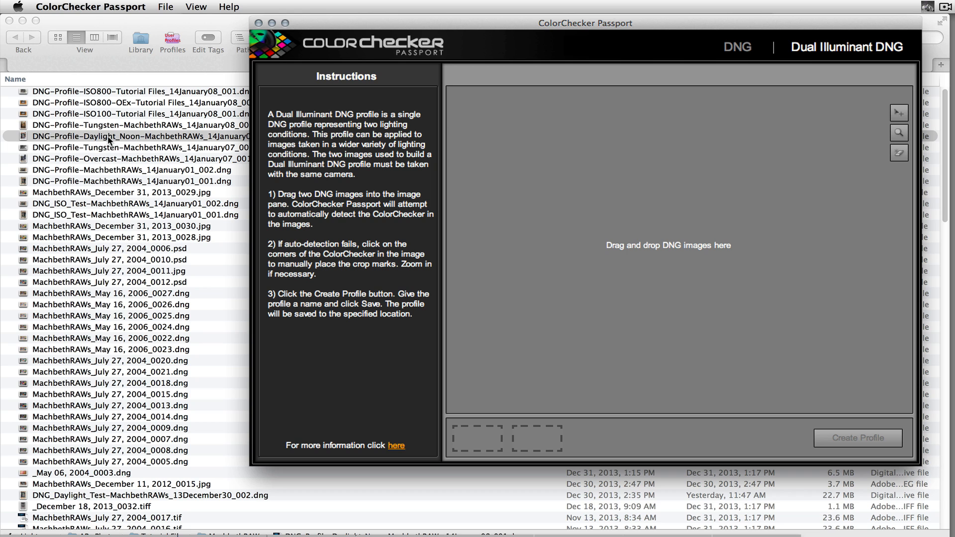
pyautogui.moveTo(107, 140); pyautogui.dragTo(602, 181)
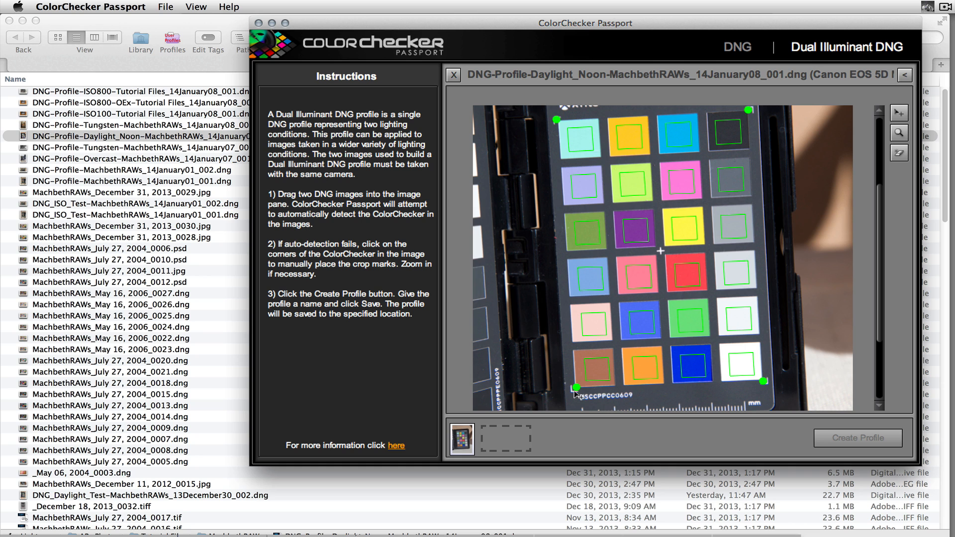
pyautogui.moveTo(576, 387)
pyautogui.mouseDown()
pyautogui.moveTo(564, 391)
pyautogui.moveTo(572, 389)
pyautogui.mouseUp()
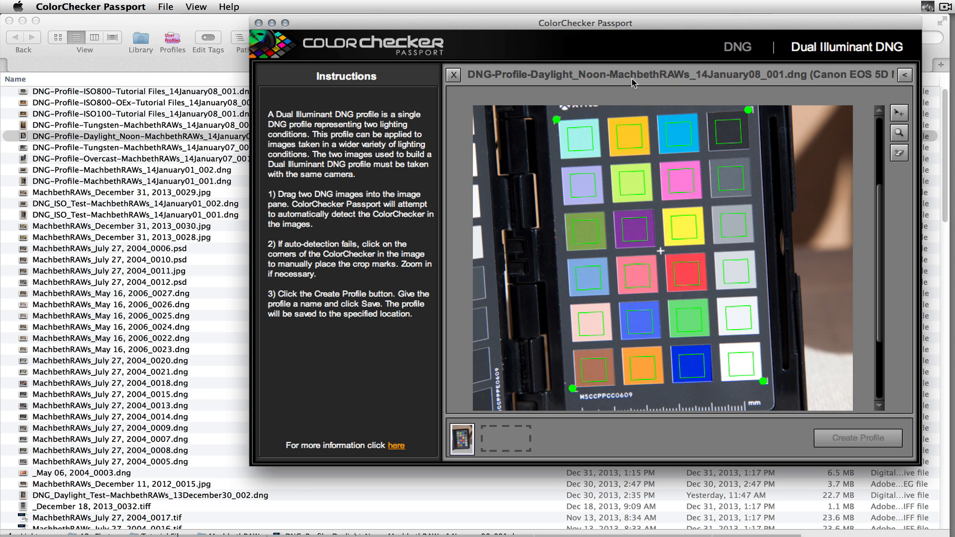
# Add DNG-Profile-Tungsten-MachbethRAWs_14January08_001.dng as the second illuminant image, start creating the profile and cancel the save
pyautogui.moveTo(198, 127); pyautogui.dragTo(506, 444)
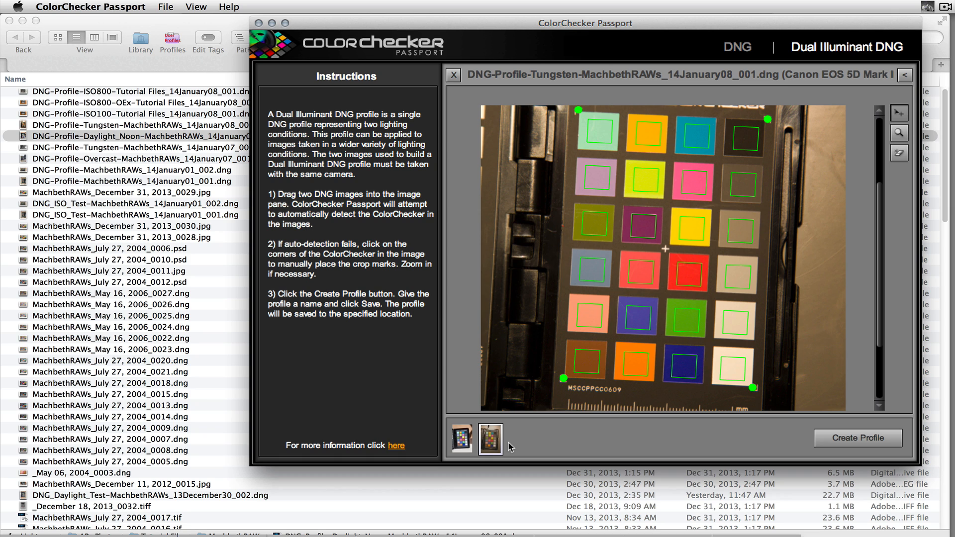
pyautogui.click(855, 437)
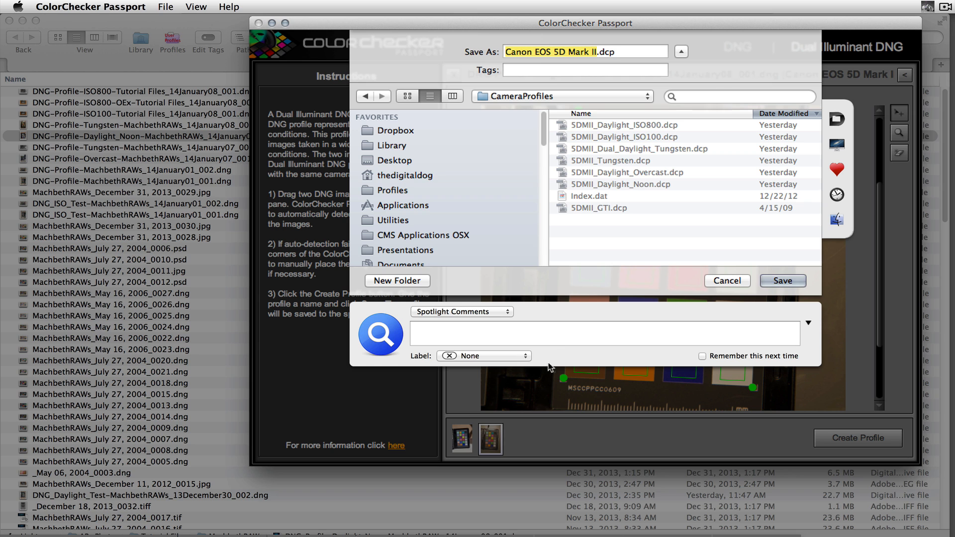
pyautogui.click(726, 280)
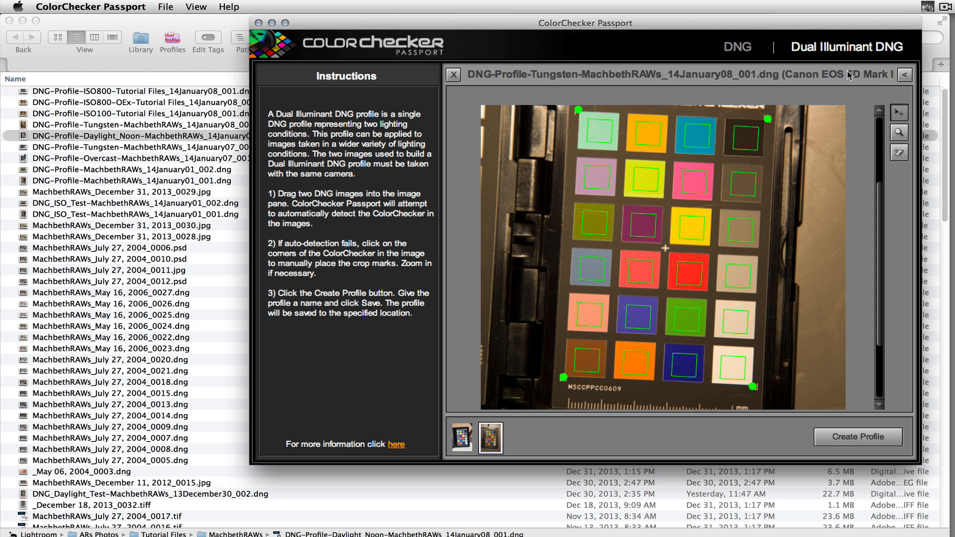
# Try to create a single-illuminant DNG profile named test from DNG-Profile-ISO800-OEx-Tutorial Files_14January08_001.dng
pyautogui.click(738, 46)
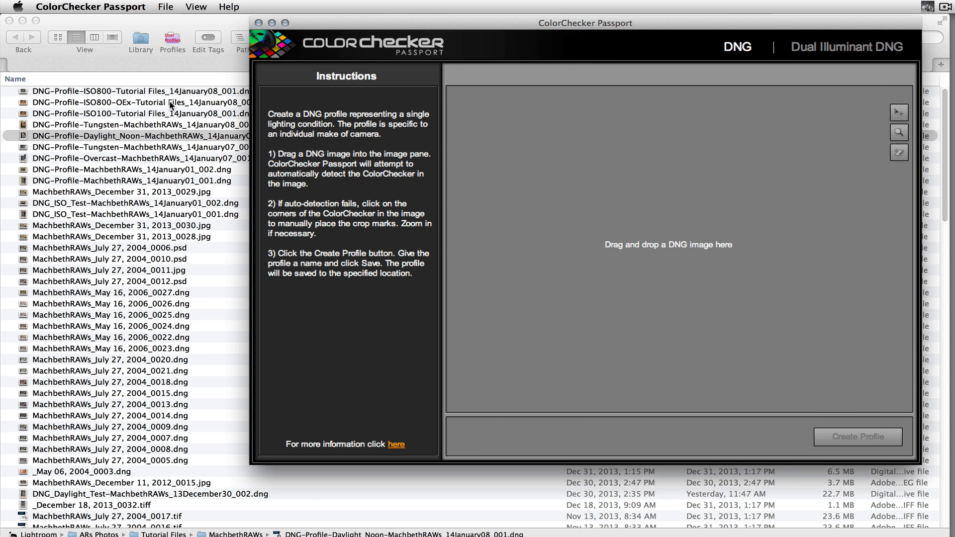
pyautogui.moveTo(171, 104); pyautogui.dragTo(676, 237)
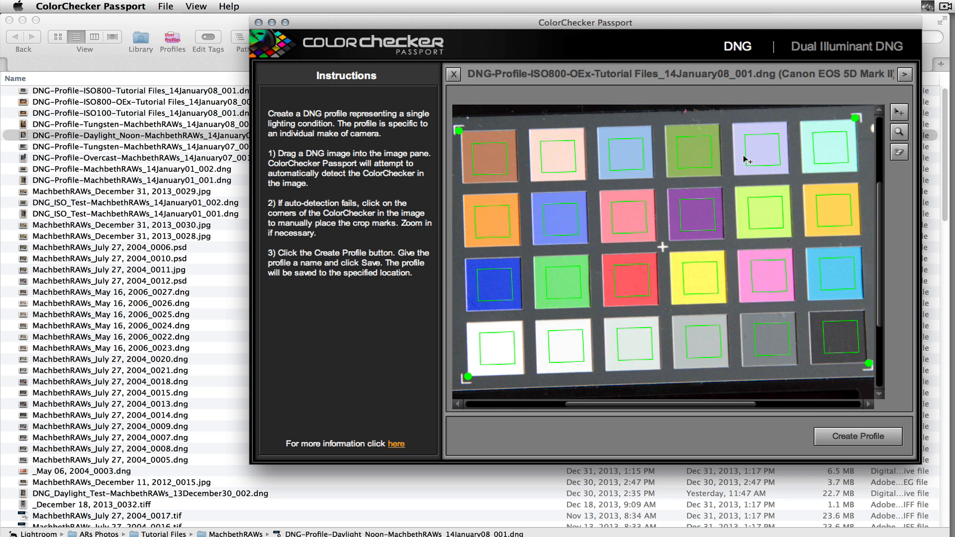
pyautogui.click(867, 434)
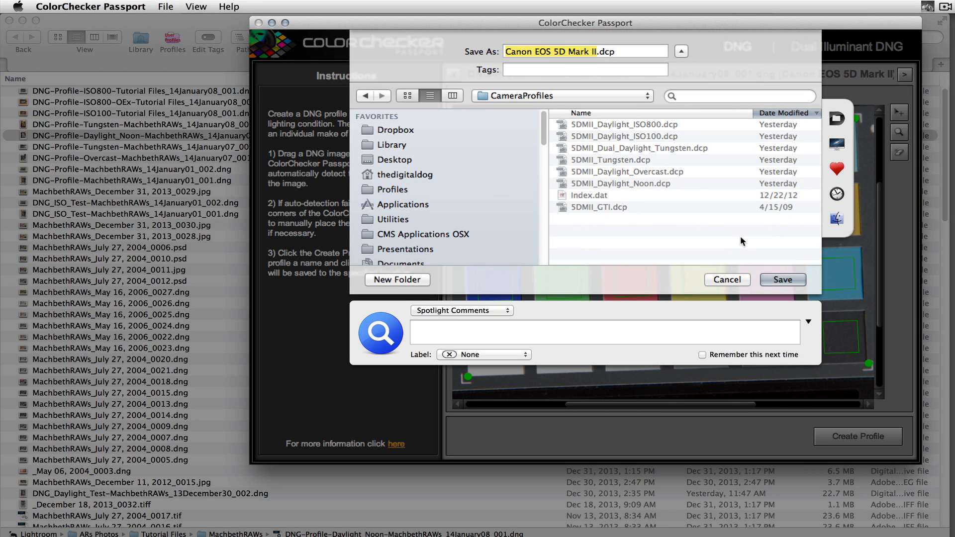
pyautogui.write('test')
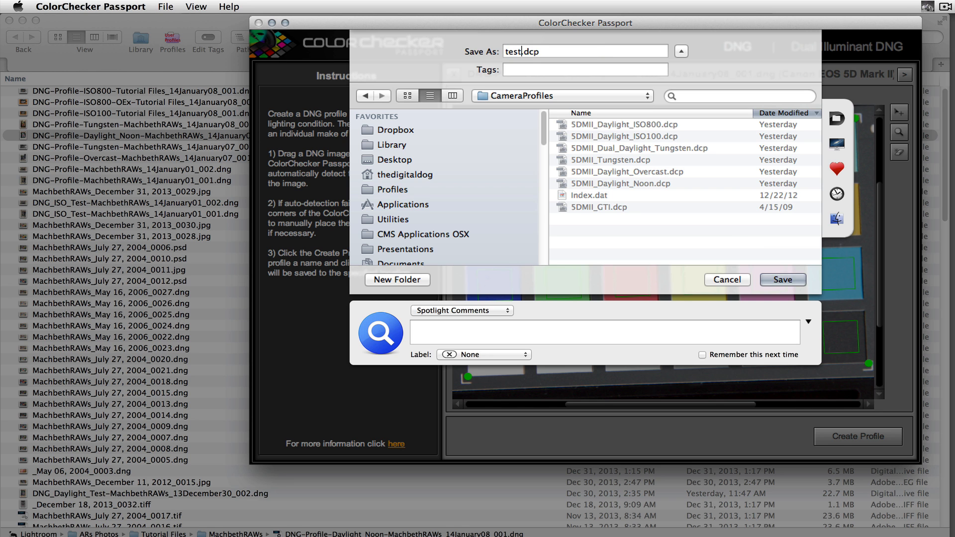
pyautogui.click(779, 282)
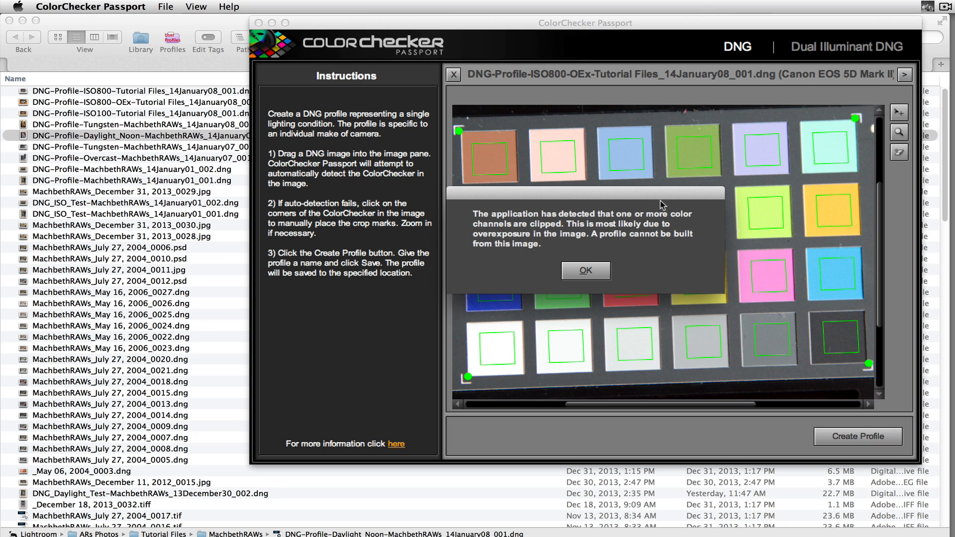
pyautogui.moveTo(660, 196); pyautogui.dragTo(691, 149)
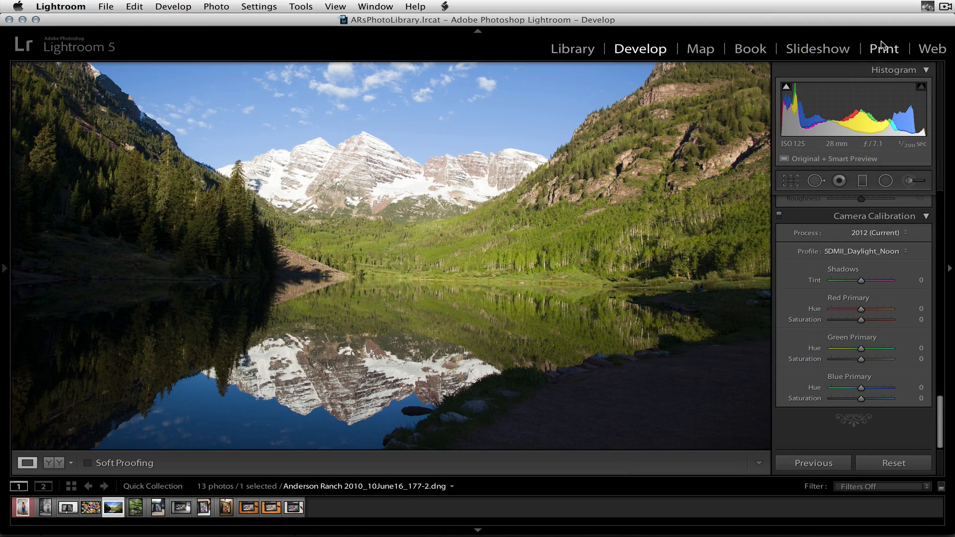
# Switch to Lightroom, open the painted maracas photo and set its camera profile to 5DMII_Daylight_Noon
pyautogui.click(88, 511)
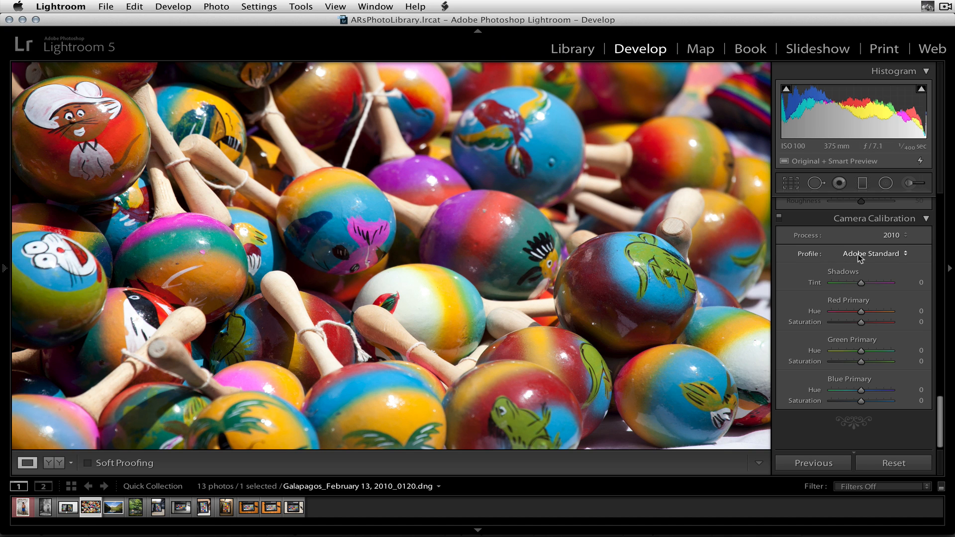
pyautogui.click(888, 252)
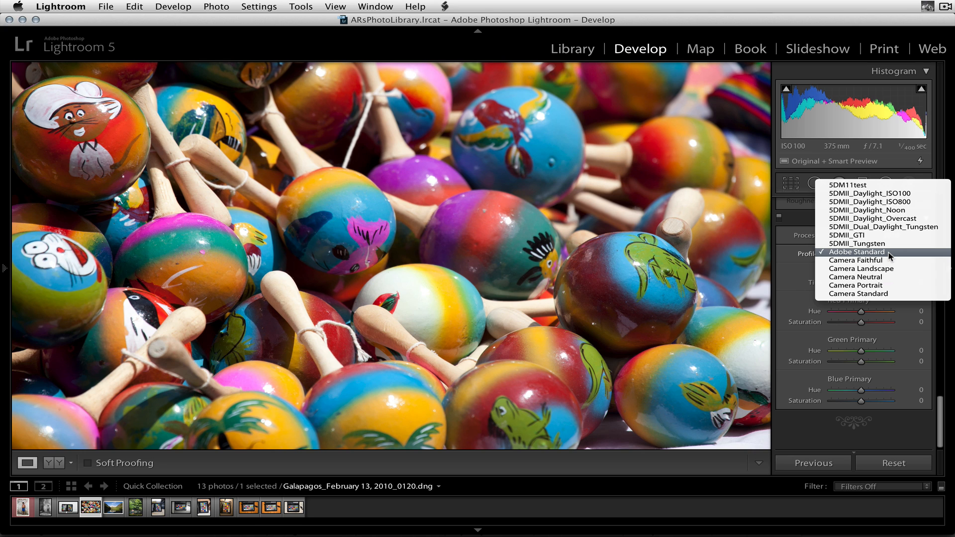
pyautogui.click(888, 211)
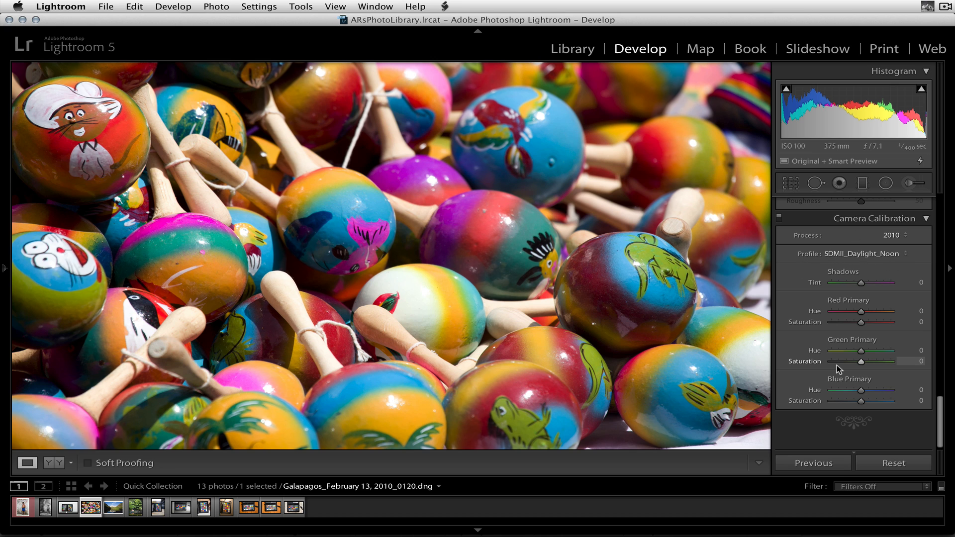
# Review which camera properties the default Develop settings would apply to, and leave without updating the defaults
pyautogui.press('alt')
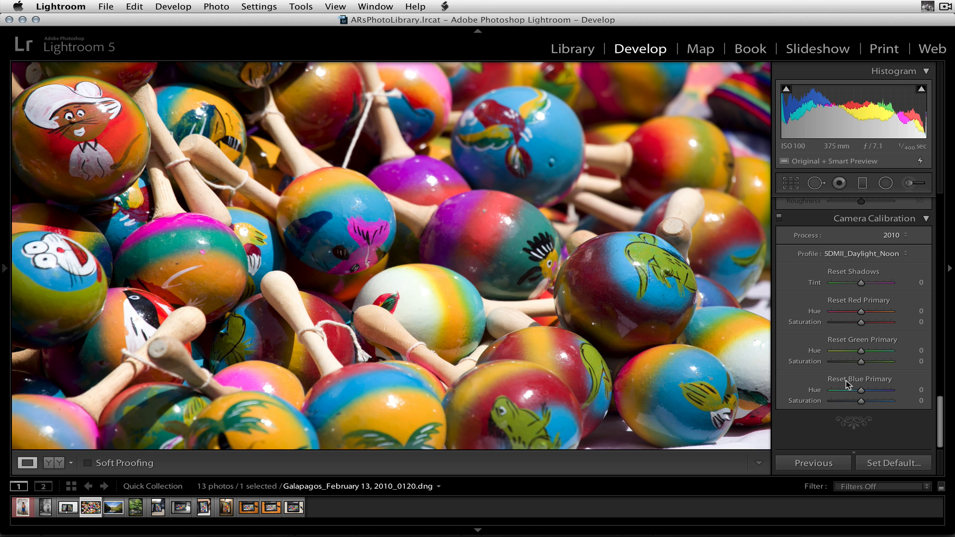
pyautogui.press('alt')
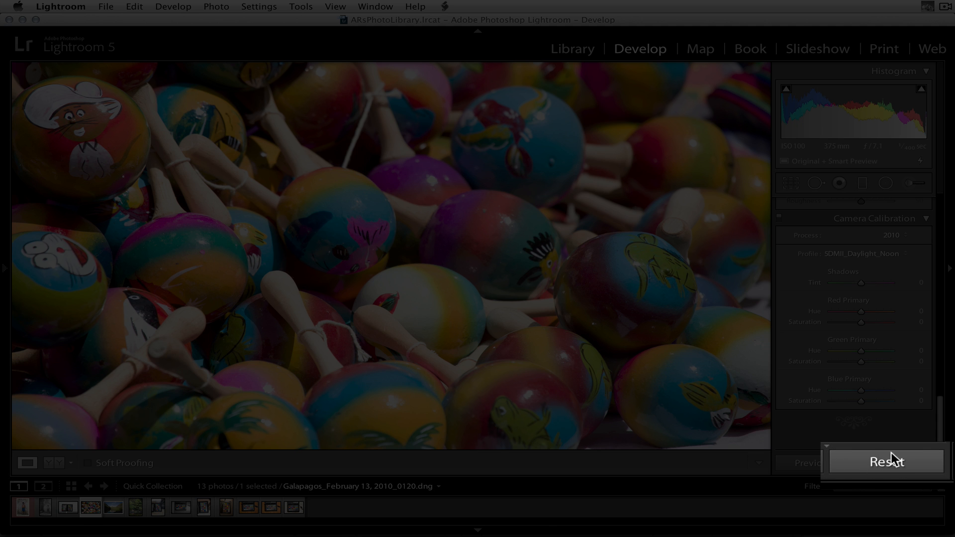
pyautogui.press('alt')
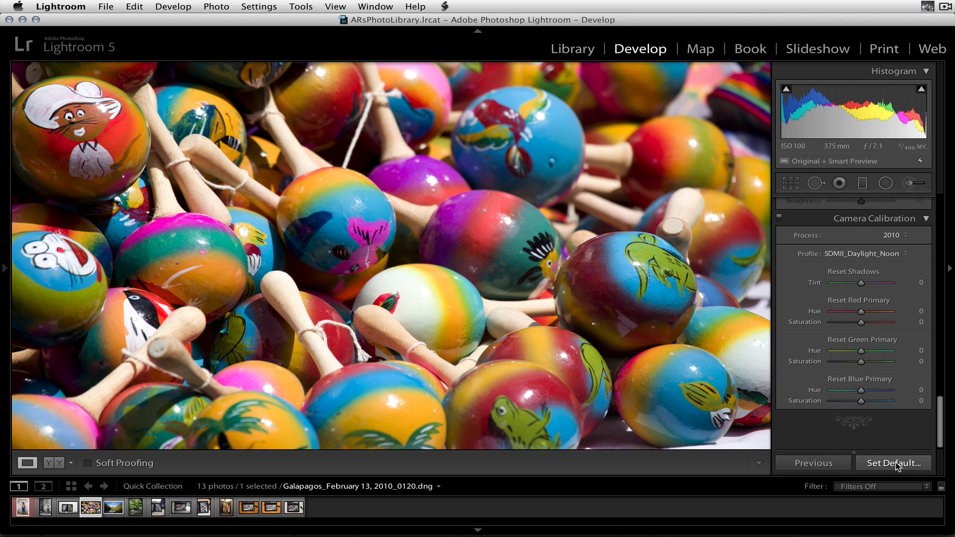
pyautogui.keyDown('alt'); pyautogui.click(893, 465); pyautogui.keyUp('alt')
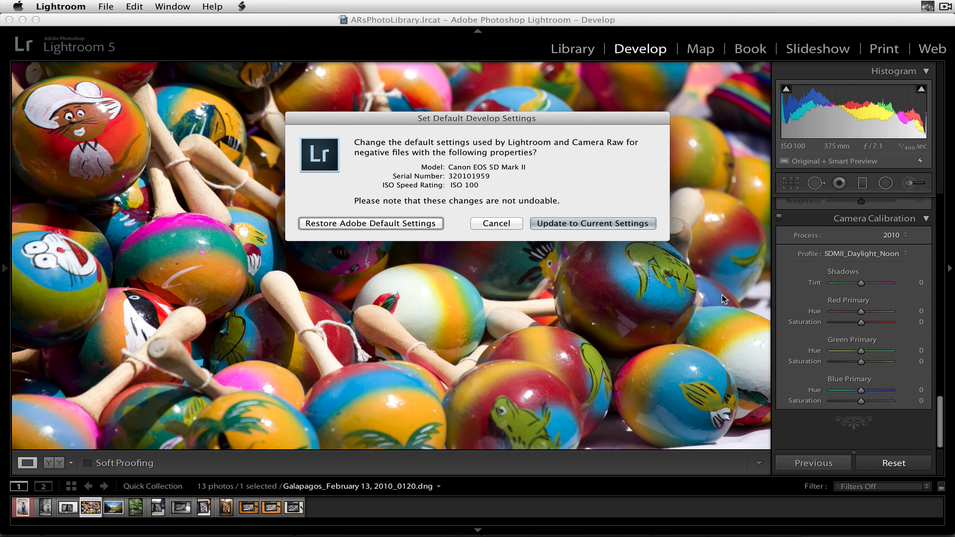
pyautogui.moveTo(559, 118); pyautogui.dragTo(531, 132)
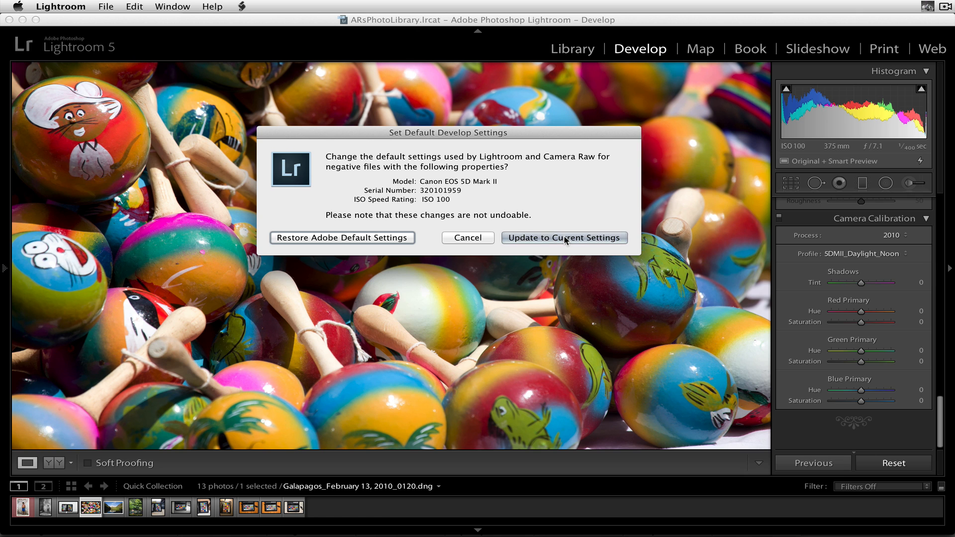
pyautogui.click(464, 241)
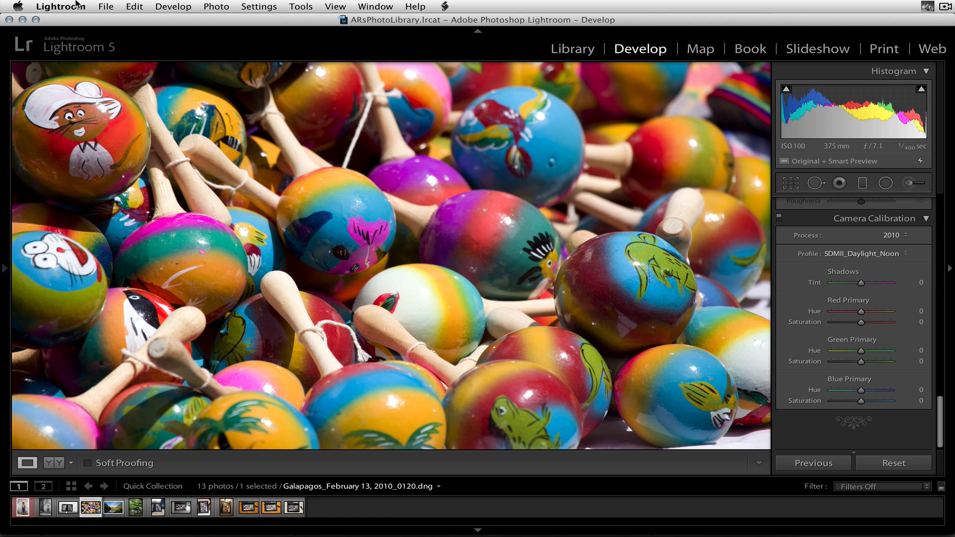
# Turn off making default Develop settings specific to the camera ISO setting in the preset preferences
pyautogui.click(77, 6)
pyautogui.click(79, 39)
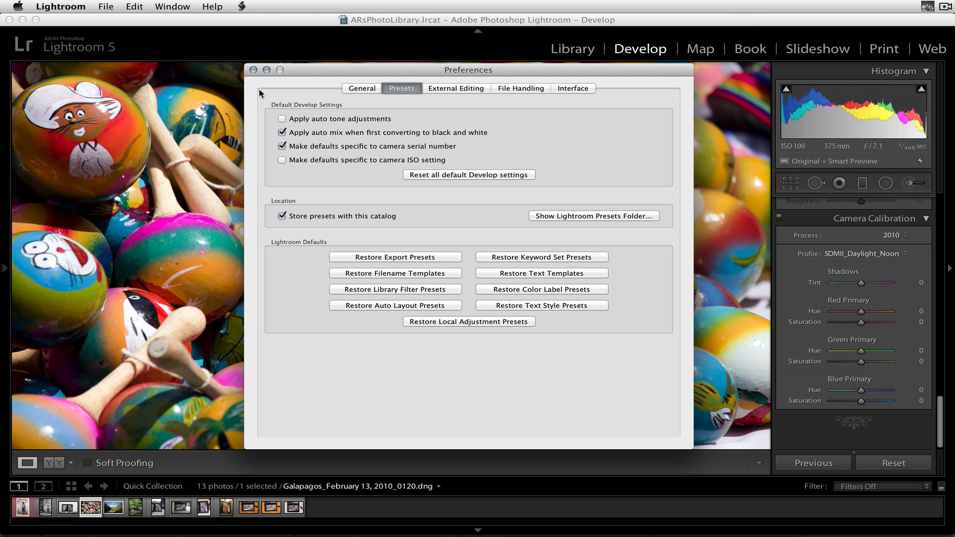
pyautogui.click(253, 69)
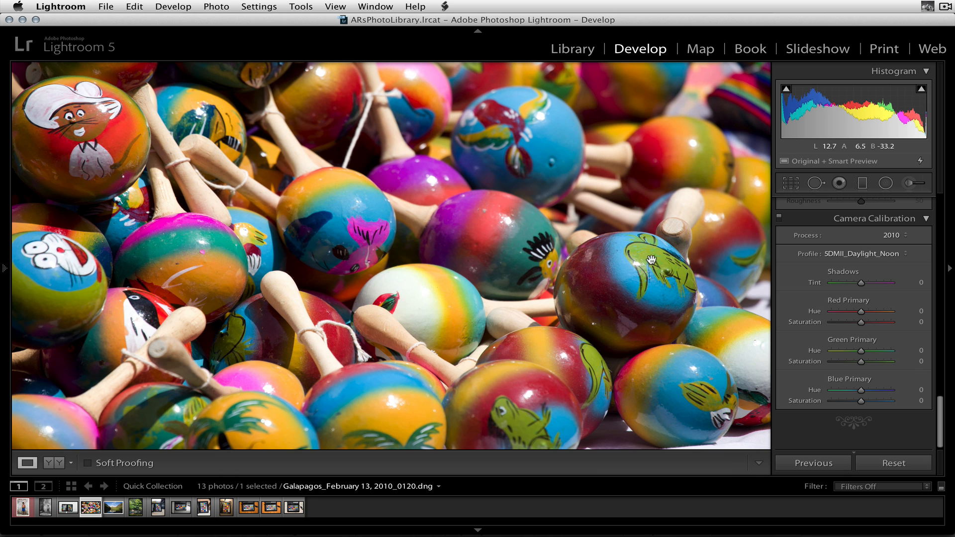
# Update the camera's default Develop settings to the maracas photo's current settings
pyautogui.press('alt')
pyautogui.keyDown('alt'); pyautogui.click(876, 463); pyautogui.keyUp('alt')
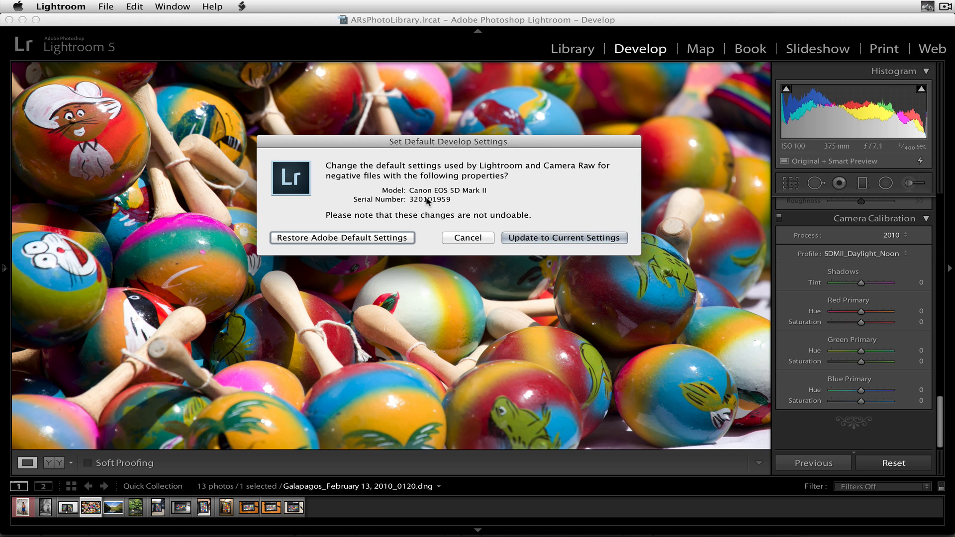
pyautogui.click(533, 237)
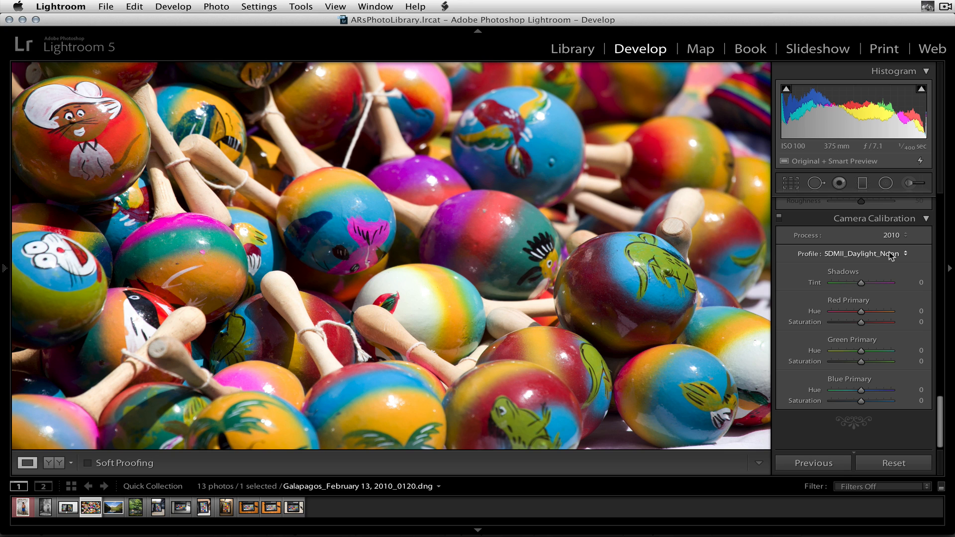
# Turn on making default Develop settings specific to the camera ISO setting in the preset preferences
pyautogui.click(66, 4)
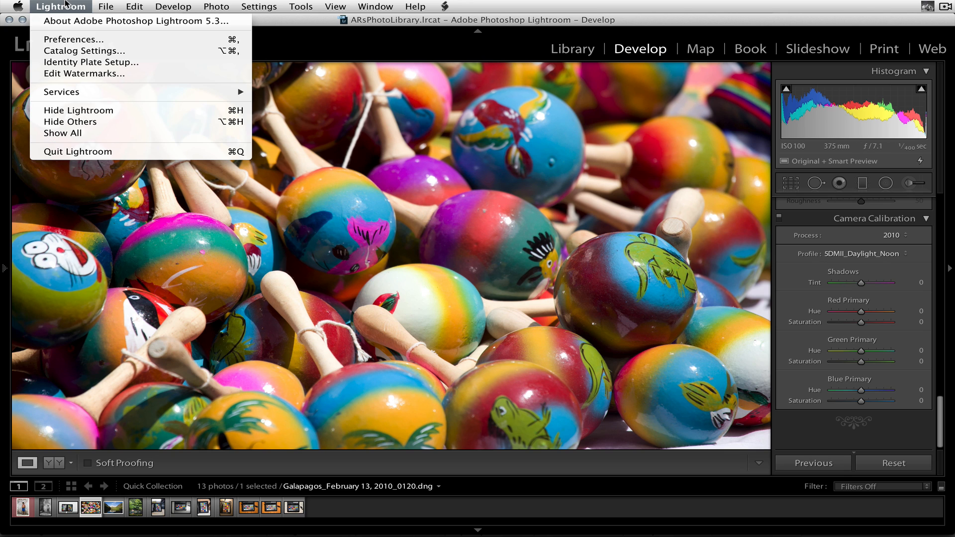
pyautogui.click(74, 40)
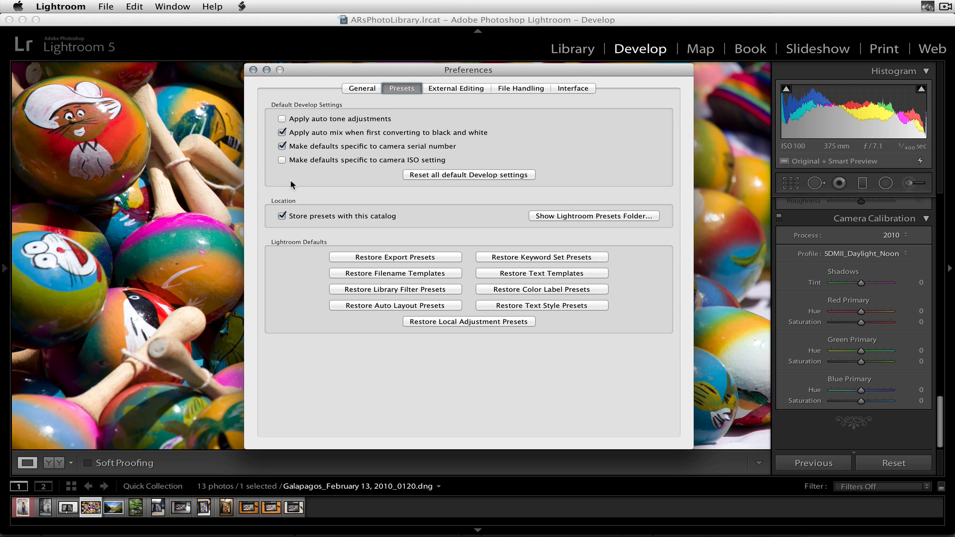
pyautogui.click(282, 159)
pyautogui.click(253, 70)
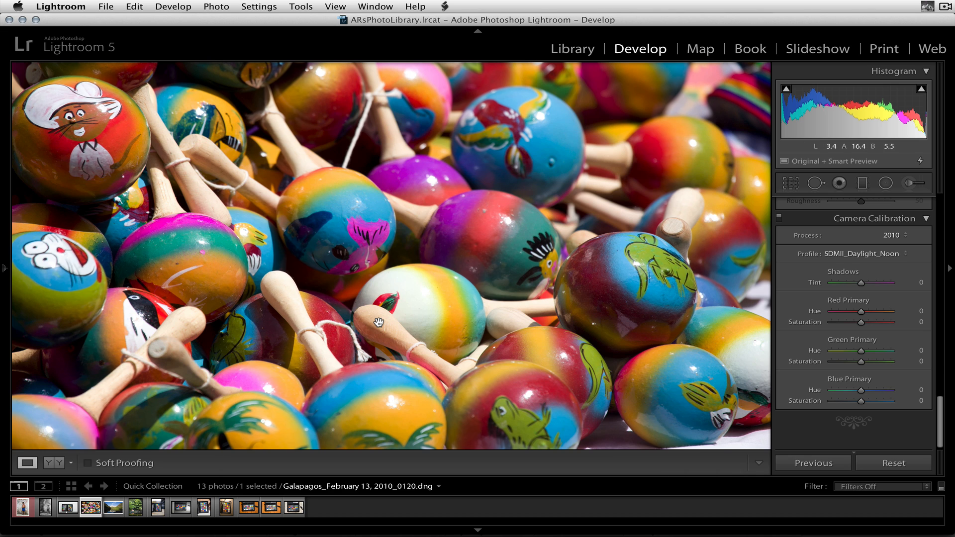